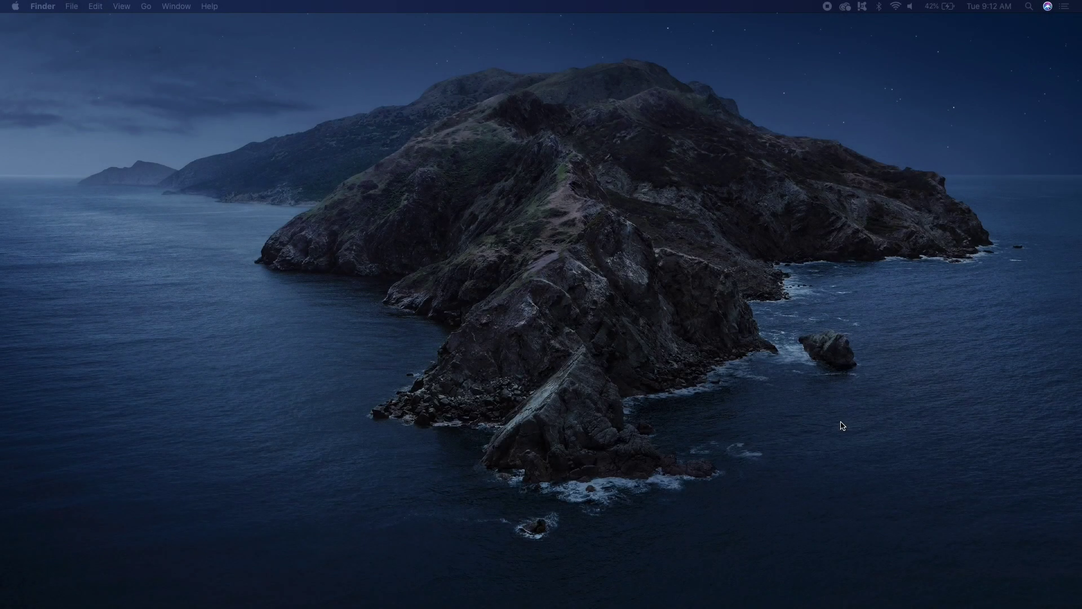
Launch DaVinci Resolve and create a new project named 'DaVinci Tutorial'.
click(894, 604)
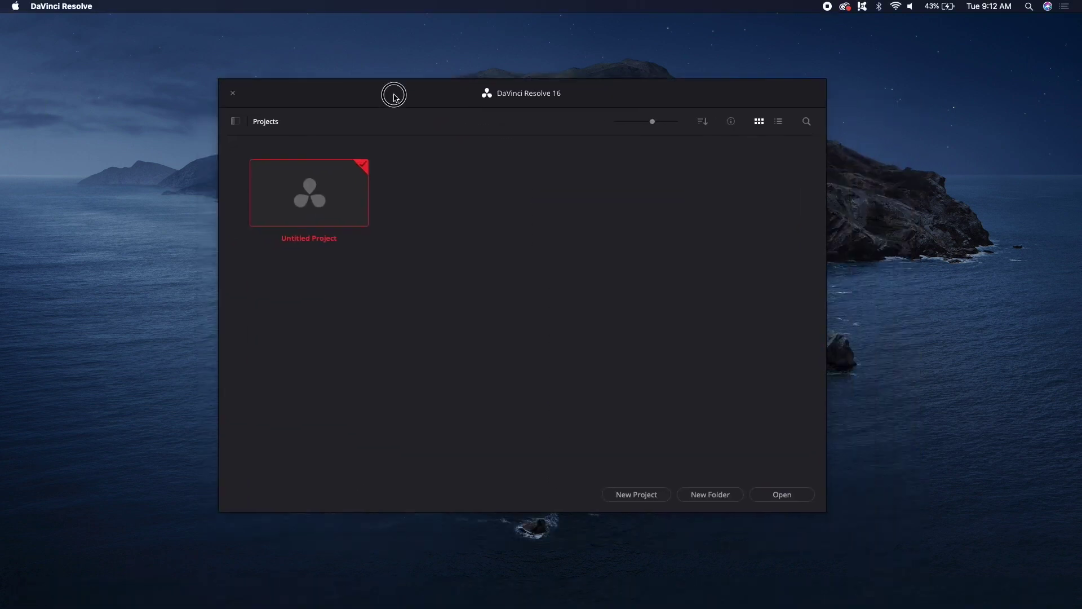
click(643, 496)
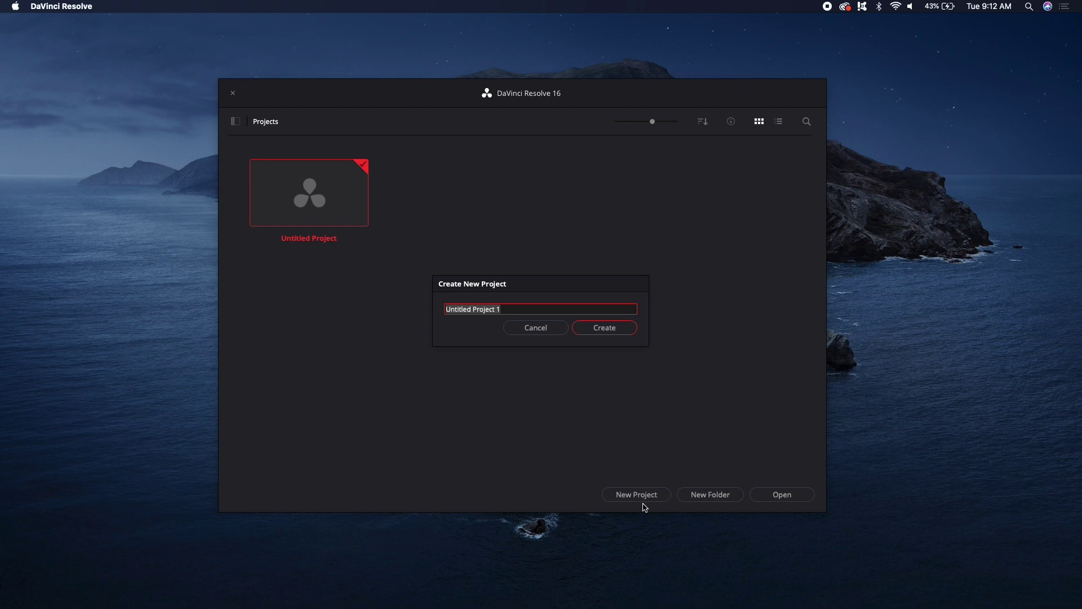
text(DaVinci Tutorial)
click(591, 331)
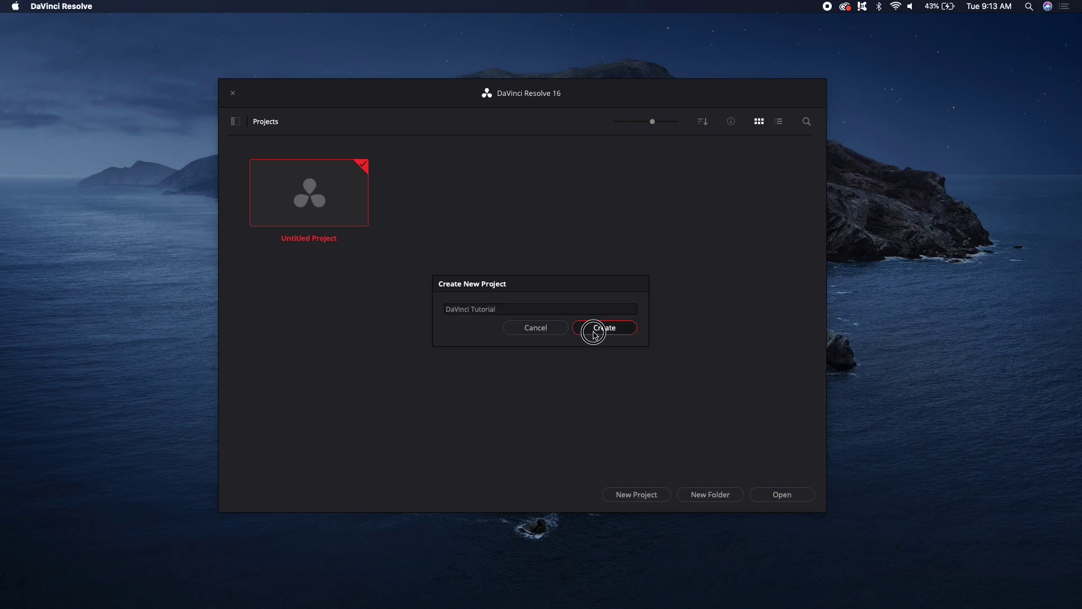
key(super+Tab)
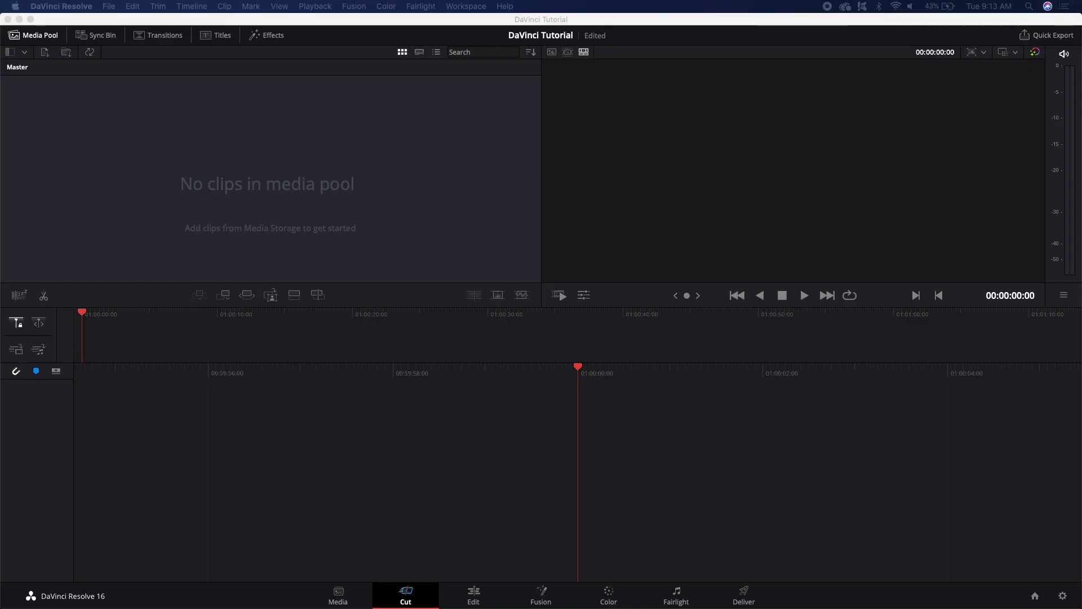
Preview 1296_NDQ.mov, HUD Graphic 5.mp4 and studio12-standing2.mp4 in the Davinci folder.
drag(379, 197, 468, 193)
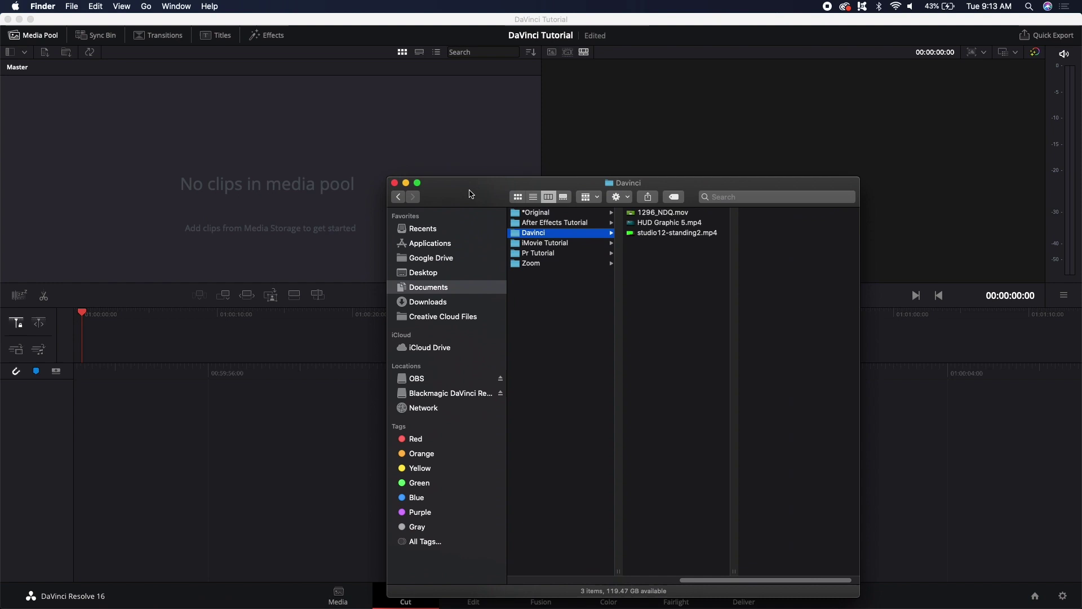
click(662, 214)
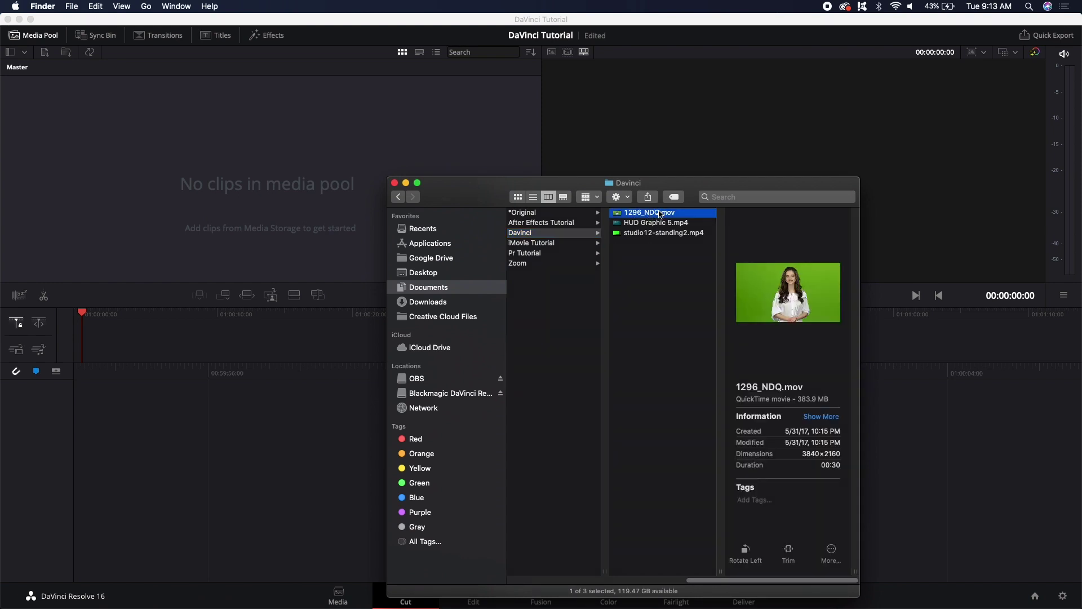
key(Down)
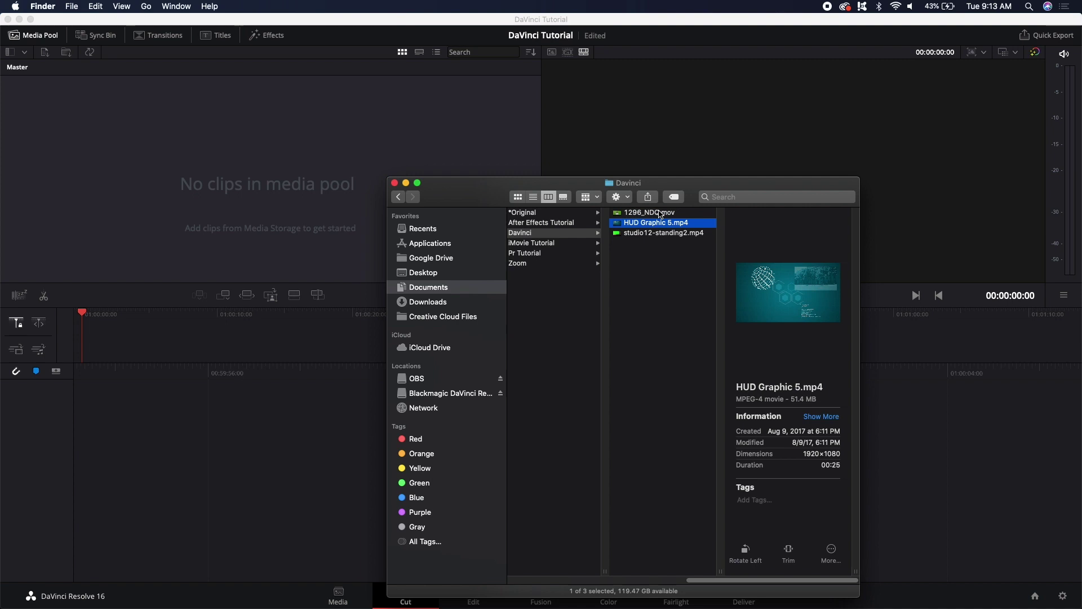
key(Down)
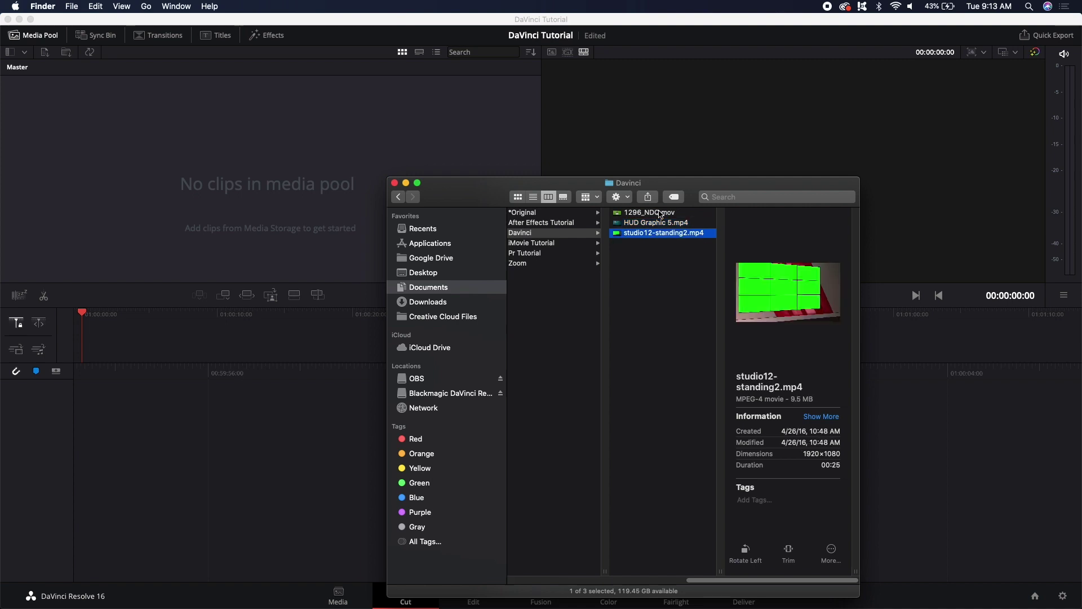
mouse_move(770, 276)
Import all three clips into the Media Pool, changing the timeline frame rate to match.
key(super+a)
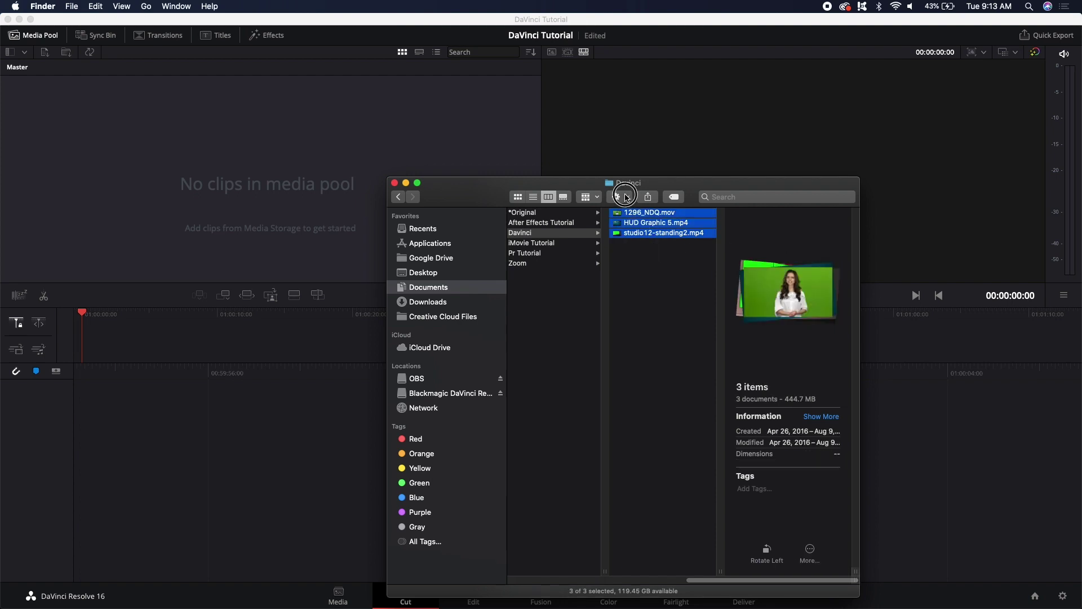
drag(637, 214, 110, 168)
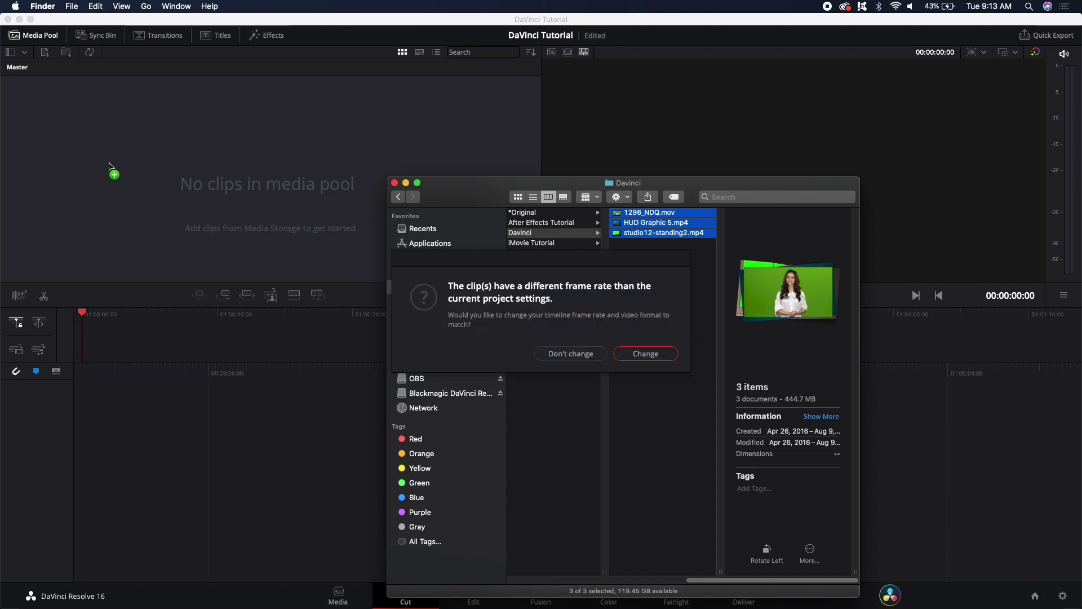
click(648, 354)
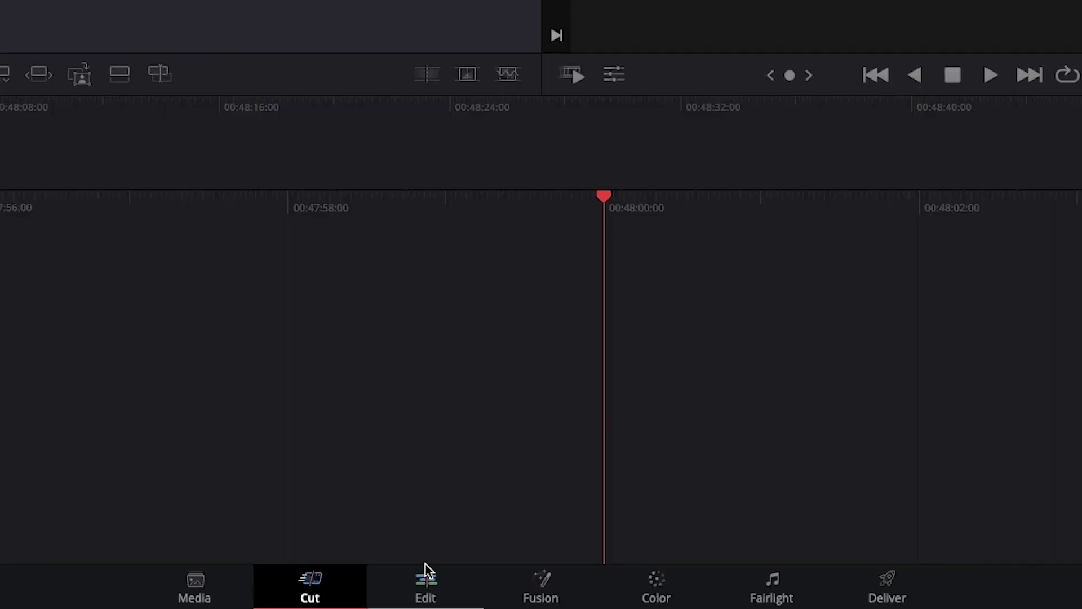
On the Edit page, put studio12-standing2.mp4 on a new timeline on Video 2.
click(474, 596)
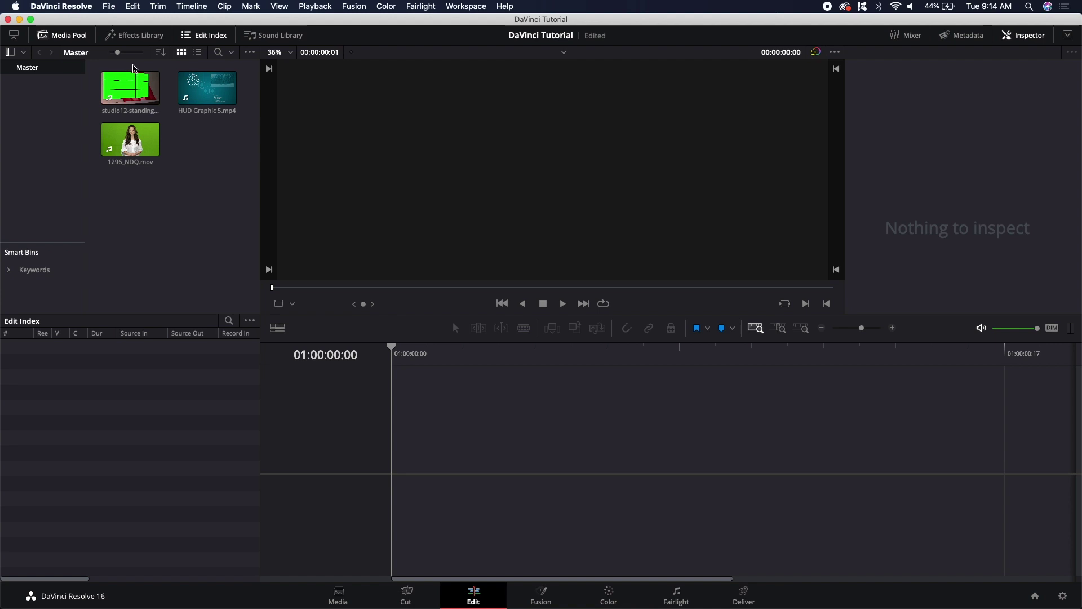
double_click(133, 80)
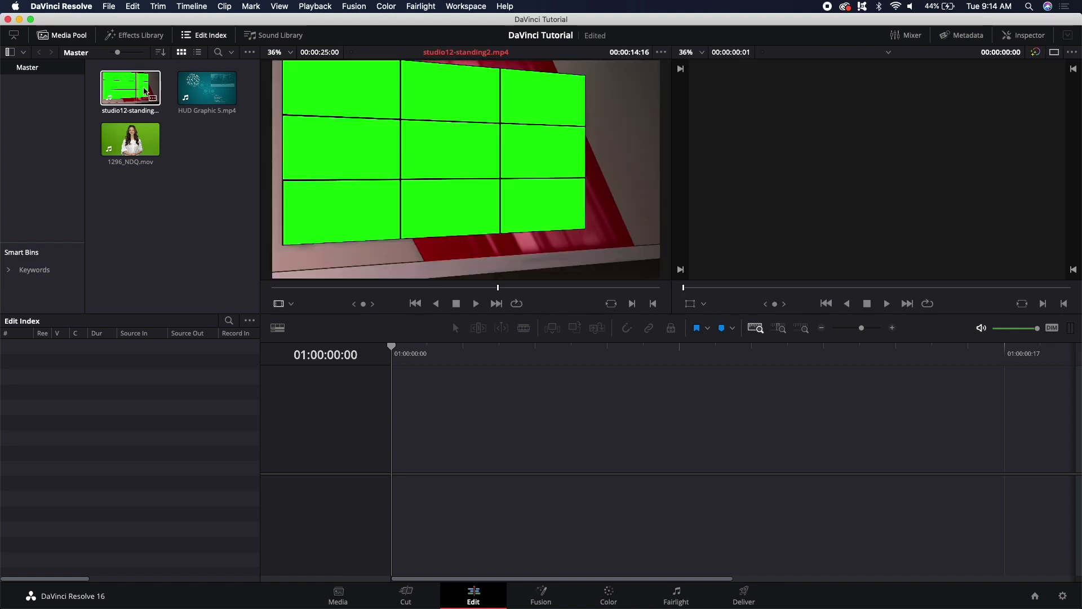
drag(123, 85, 391, 479)
click(111, 100)
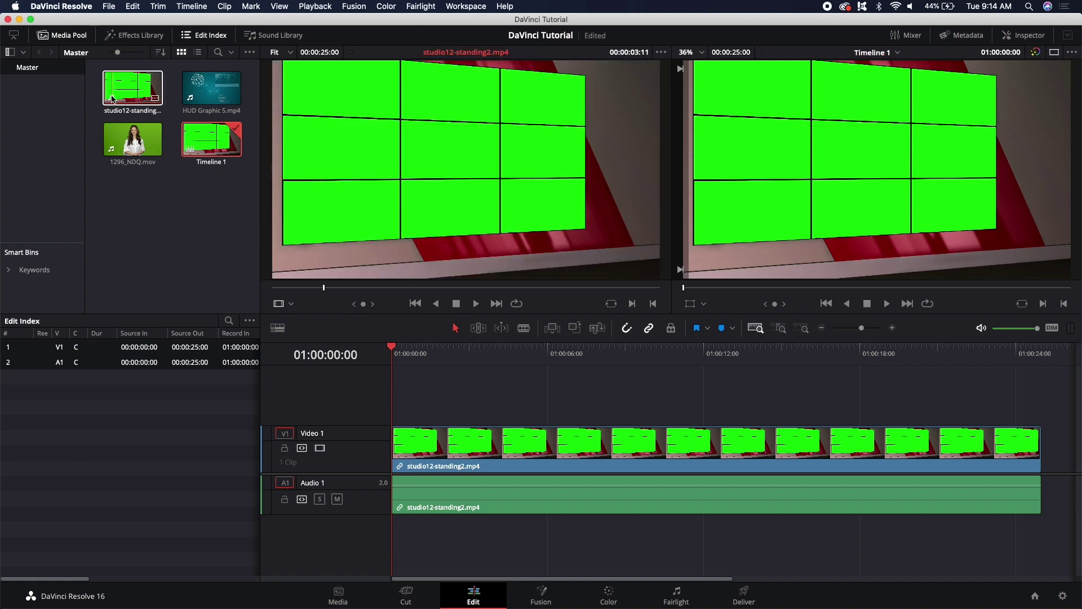
drag(441, 445, 420, 394)
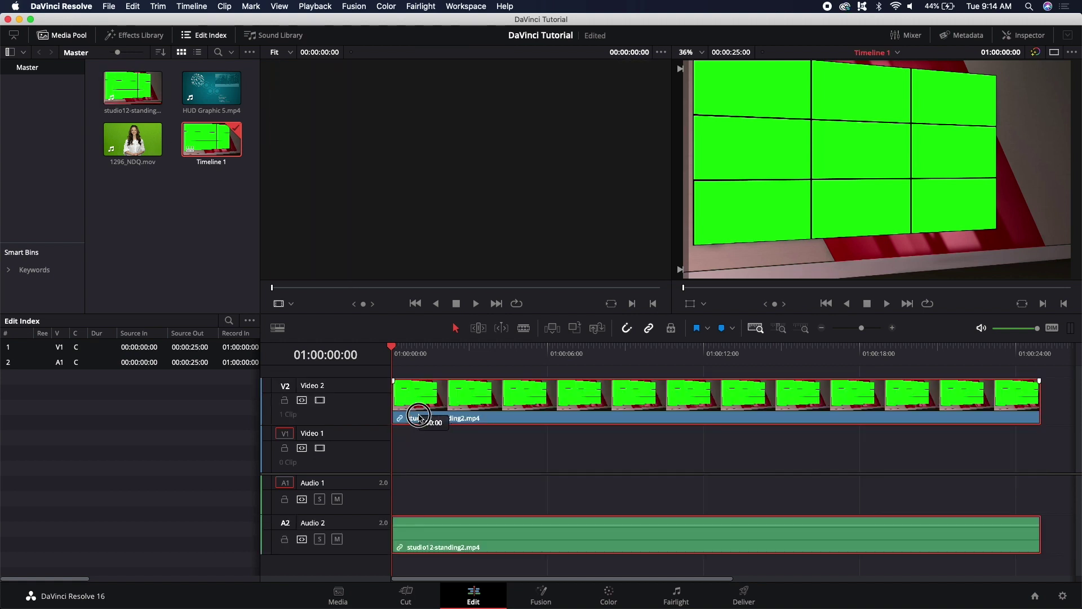
Place HUD Graphic 5.mp4 on Video 1 beneath the studio clip, then select the studio clip.
click(209, 90)
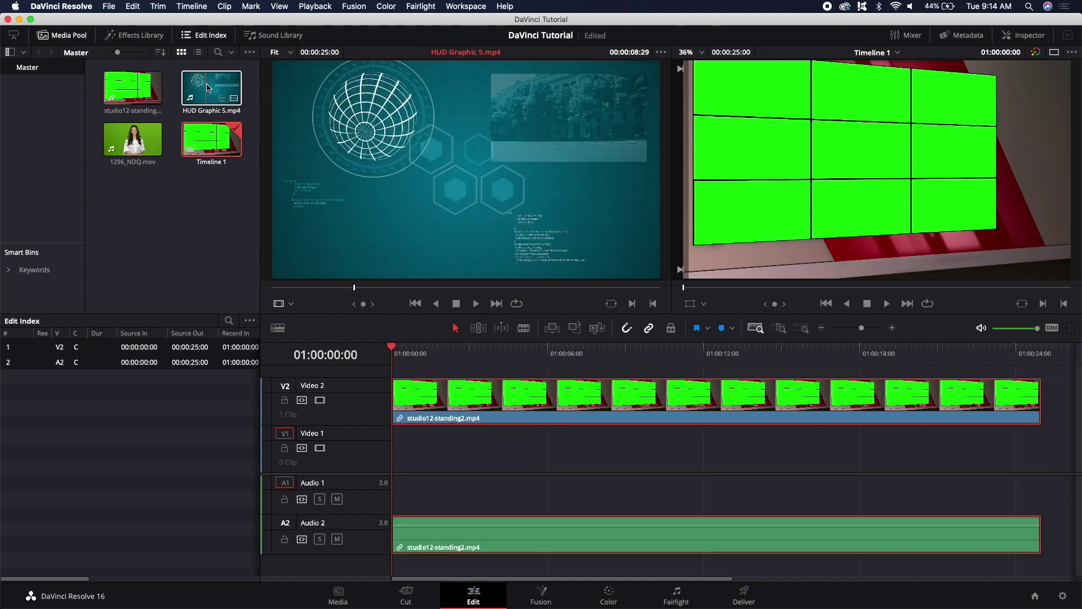
drag(210, 91, 393, 445)
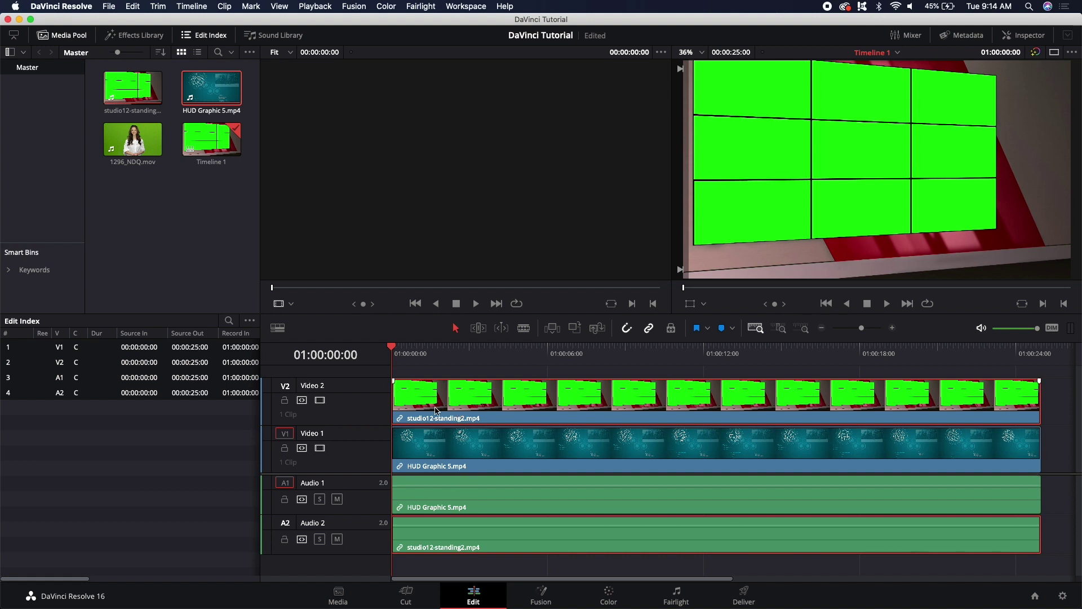
click(422, 408)
click(426, 408)
click(427, 407)
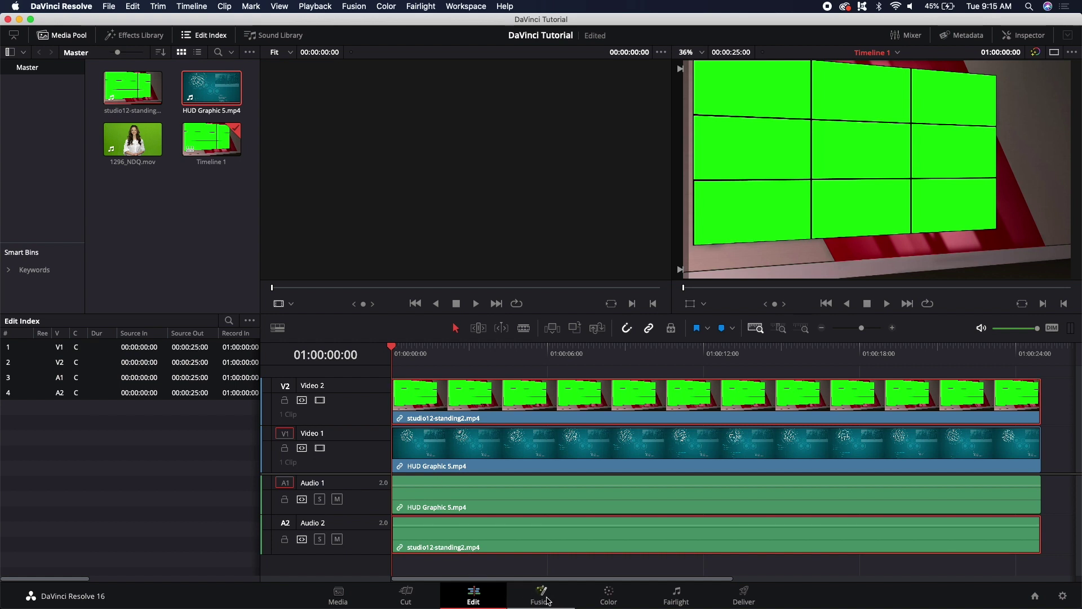
In Fusion, insert a Delta Keyer after MediaIn1 and sample the green monitor wall as its key colour.
click(546, 602)
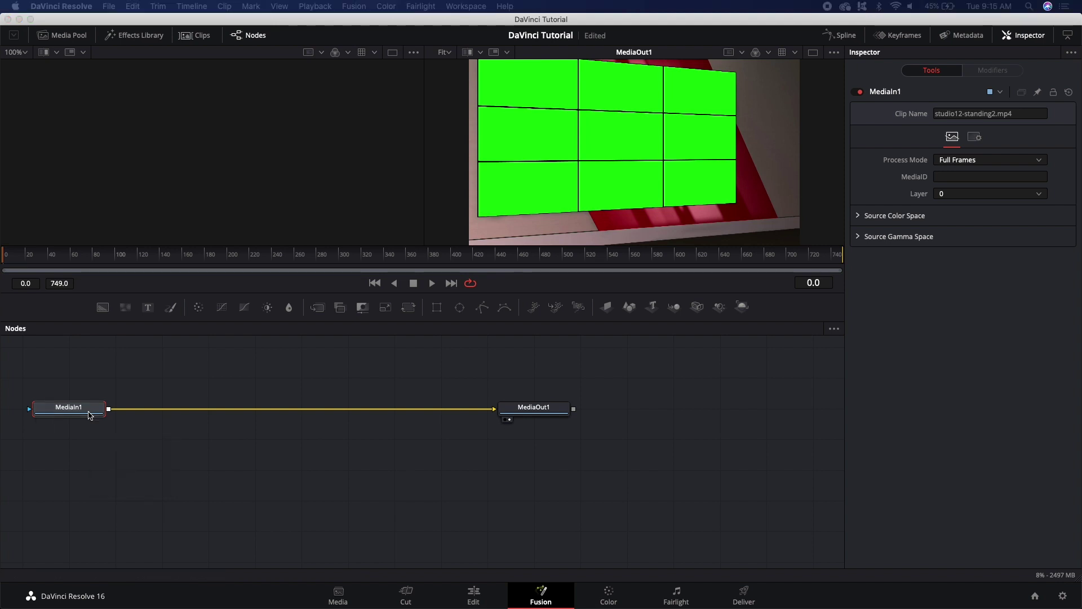
key(shift+space)
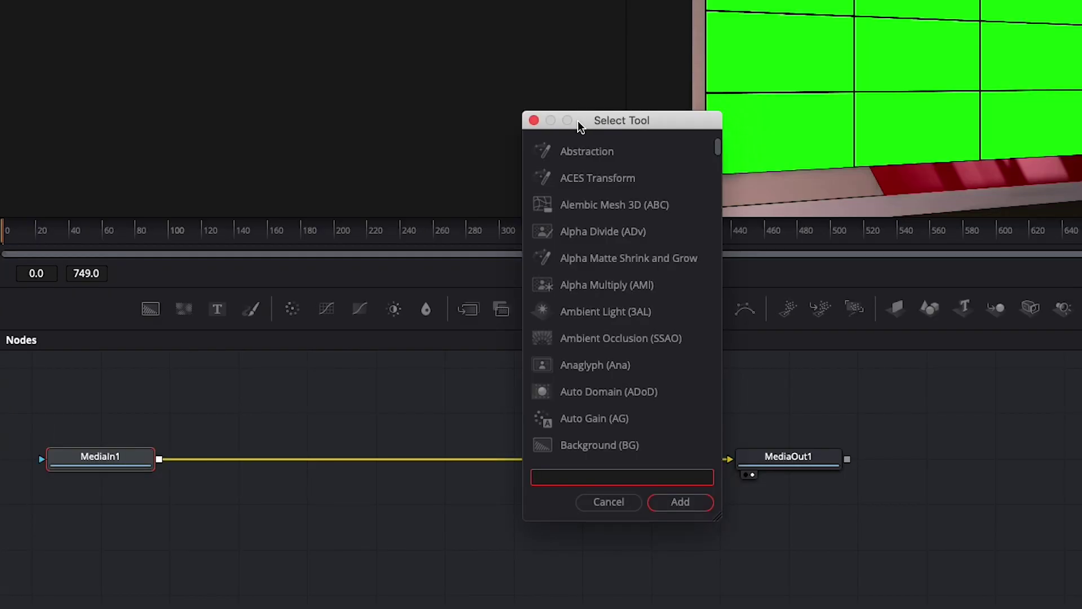
text(delta)
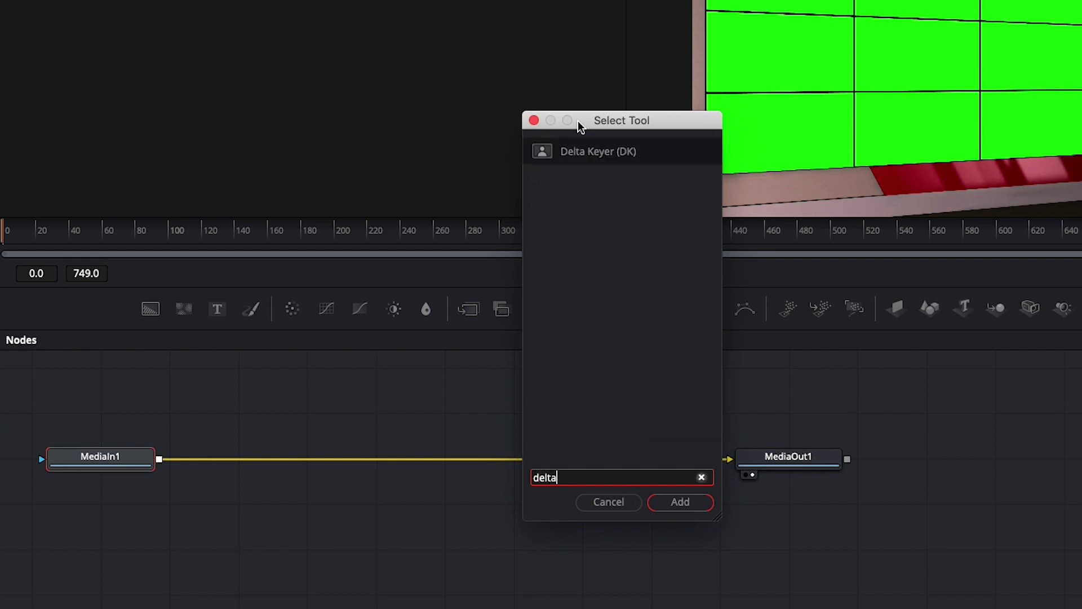
click(590, 153)
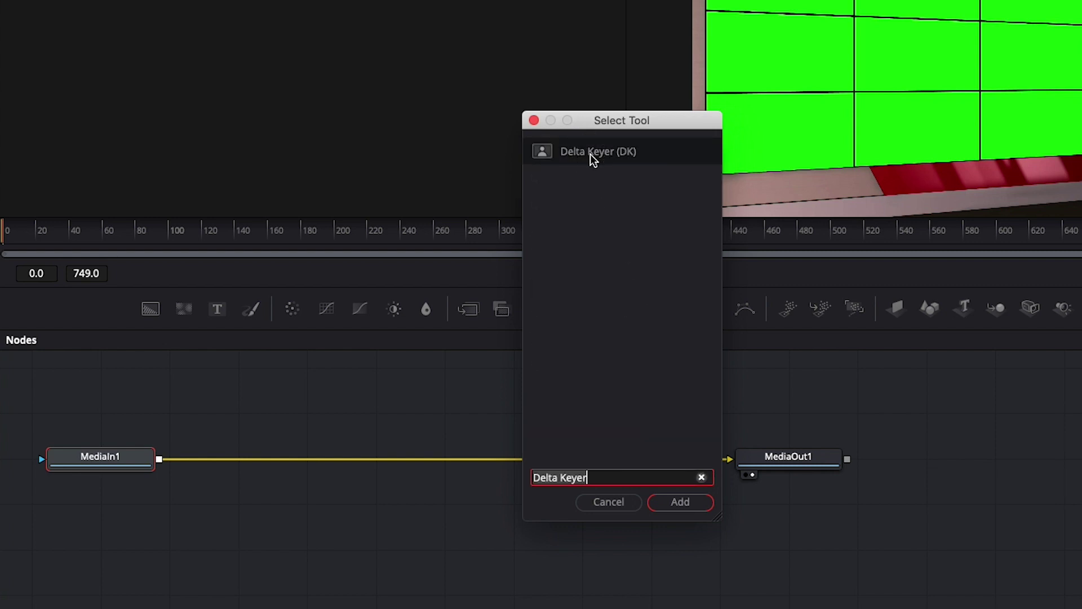
click(681, 502)
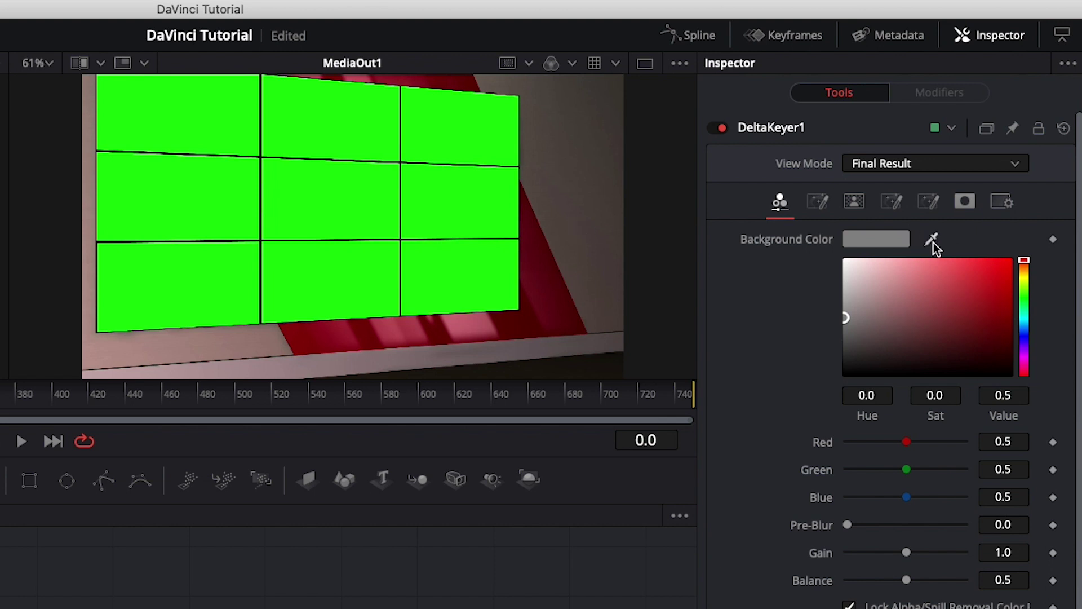
drag(934, 242, 466, 201)
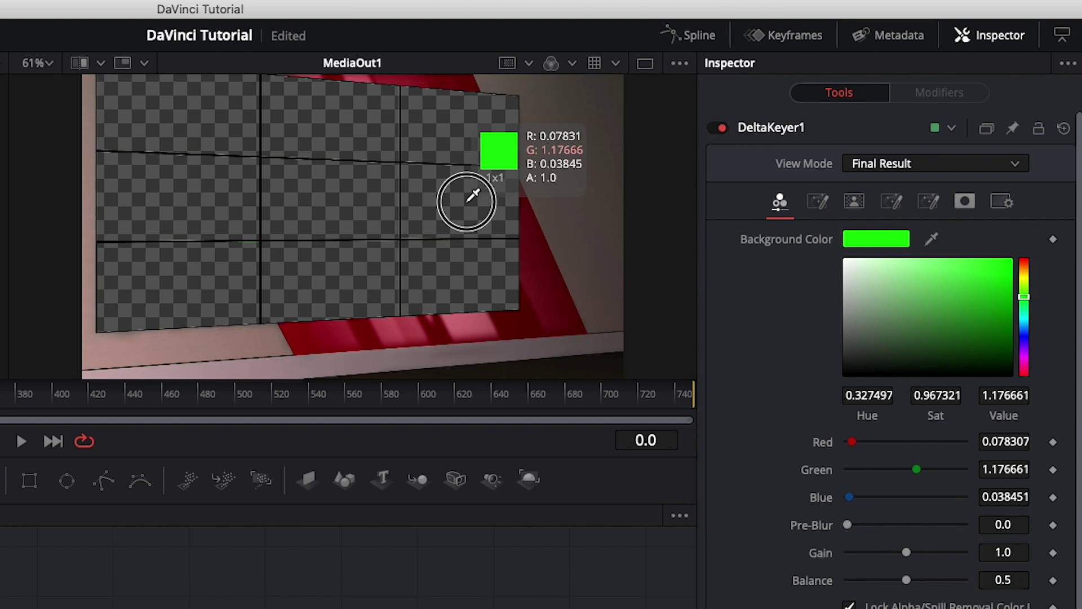
drag(467, 201, 467, 202)
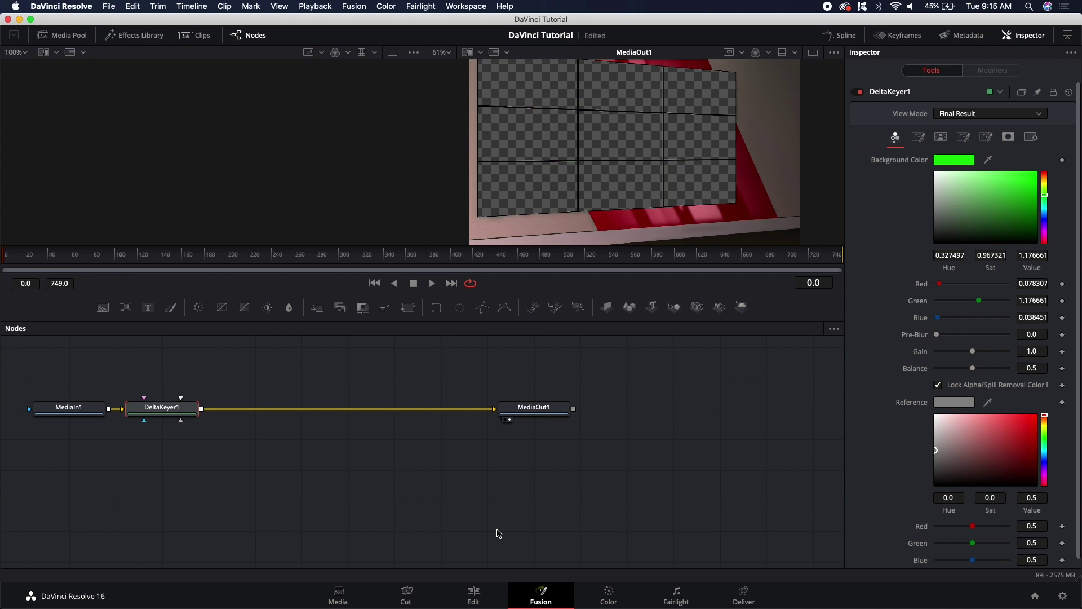
Set HUD Graphic 5.mp4's Transform to zoom 0.750 and position -150, 68 in the Inspector.
click(478, 596)
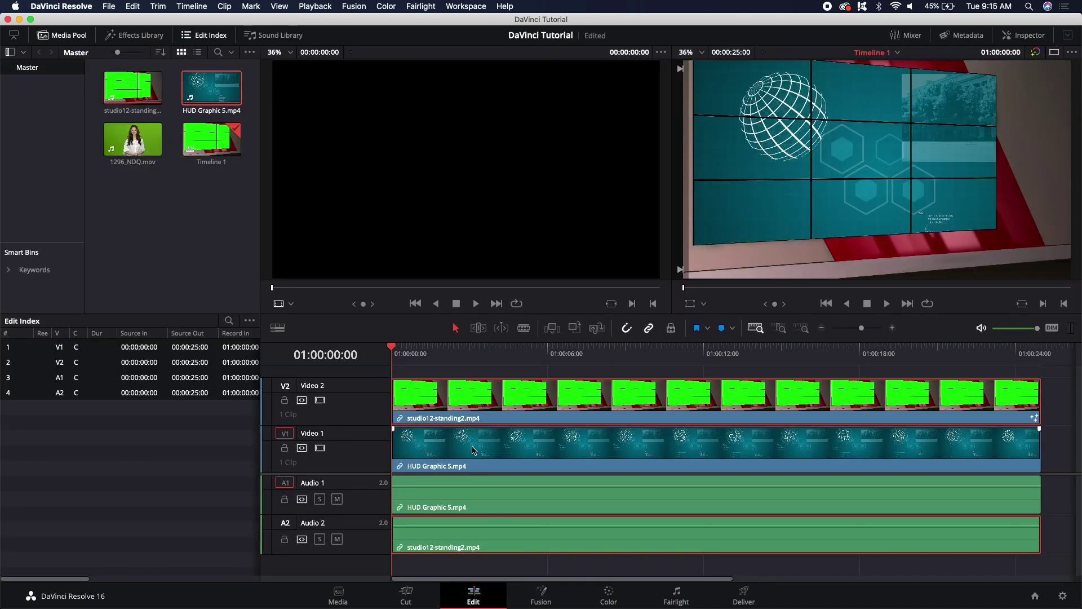
click(439, 453)
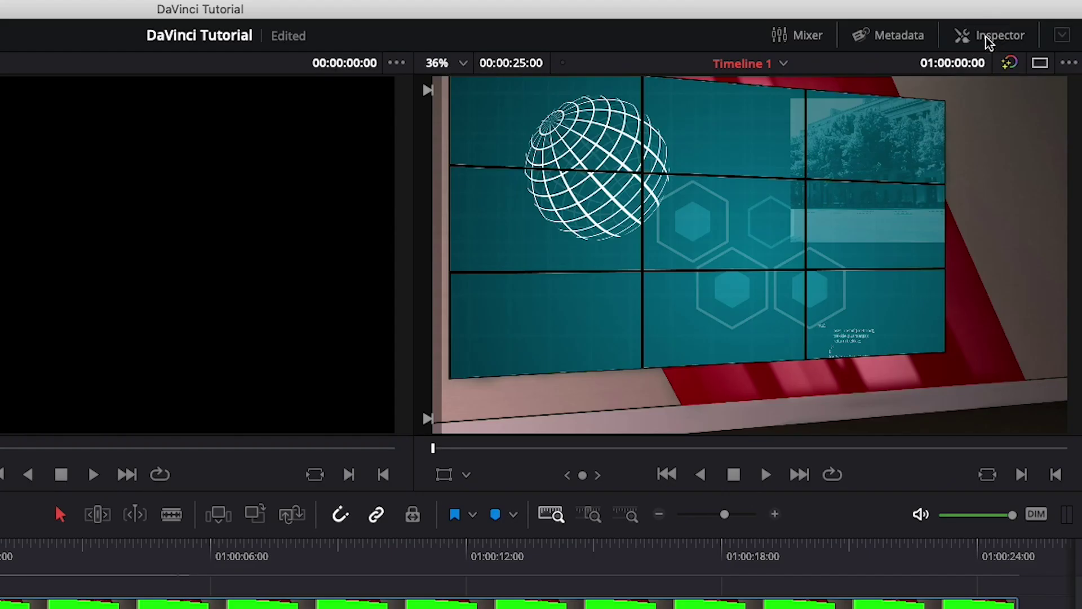
click(986, 36)
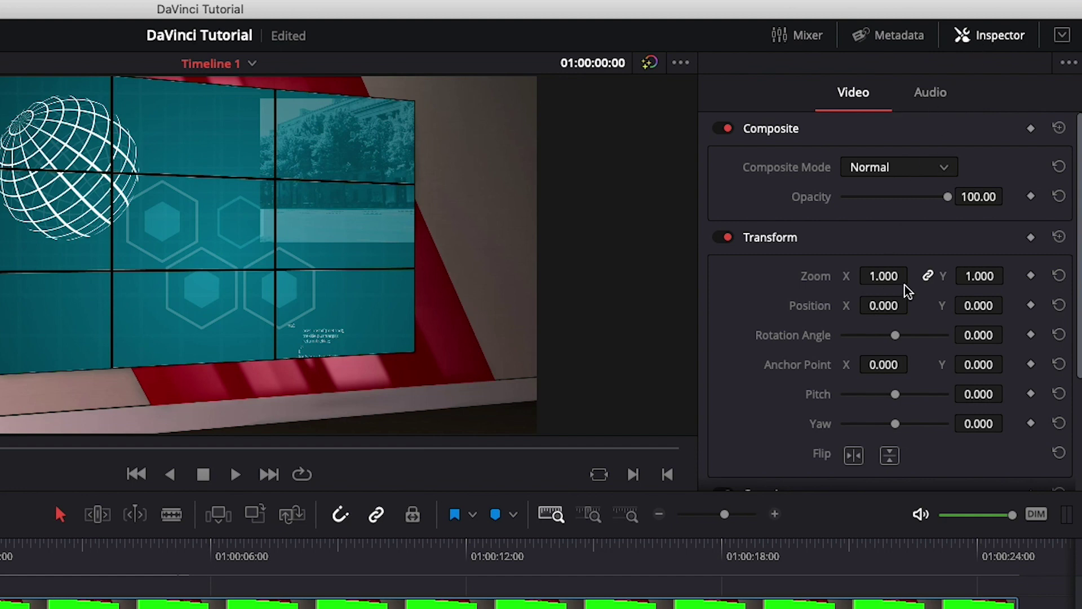
drag(886, 275, 805, 305)
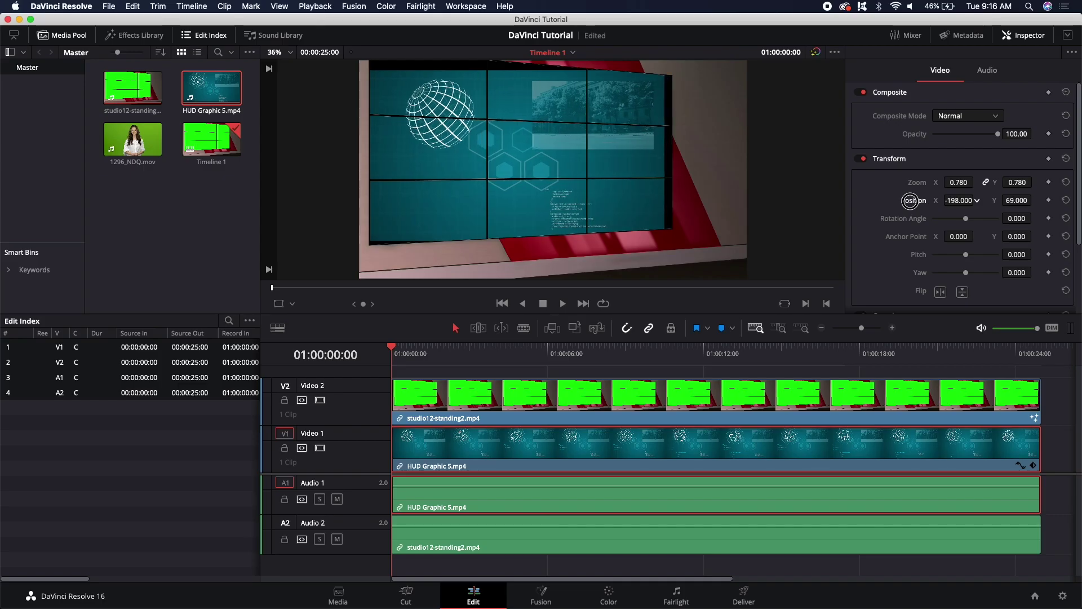
drag(910, 201, 963, 204)
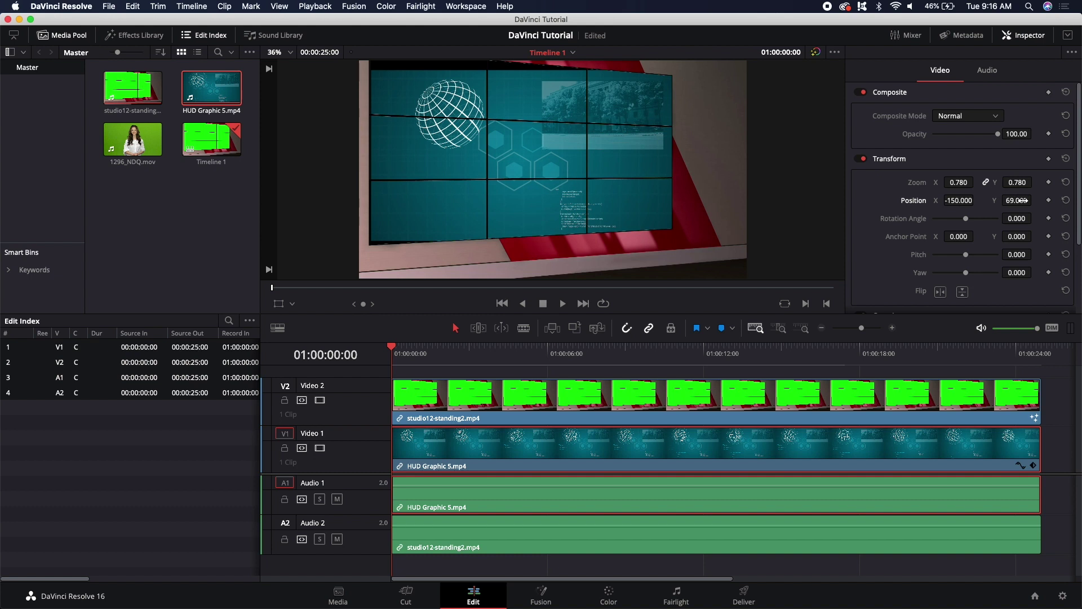
drag(1020, 200, 1020, 200)
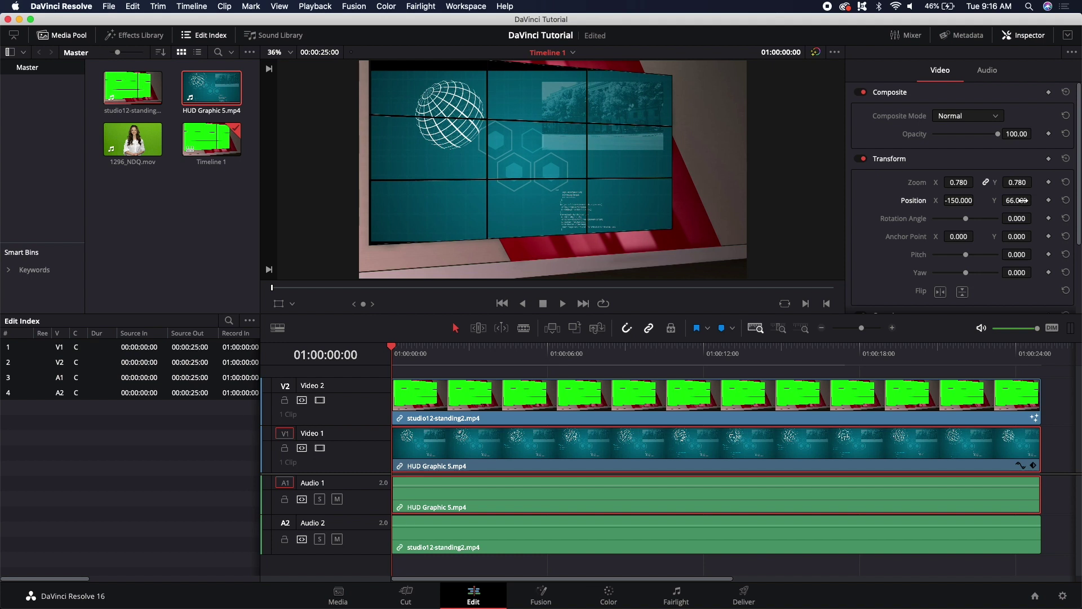
drag(965, 200, 965, 201)
key(super+z)
key(super+z)
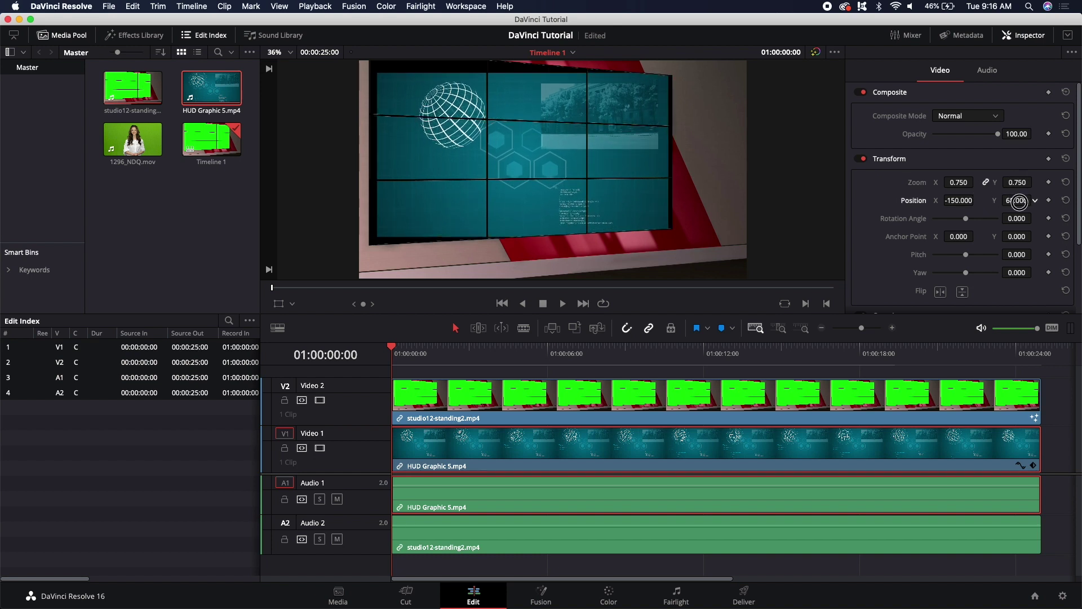
drag(1019, 201, 1018, 201)
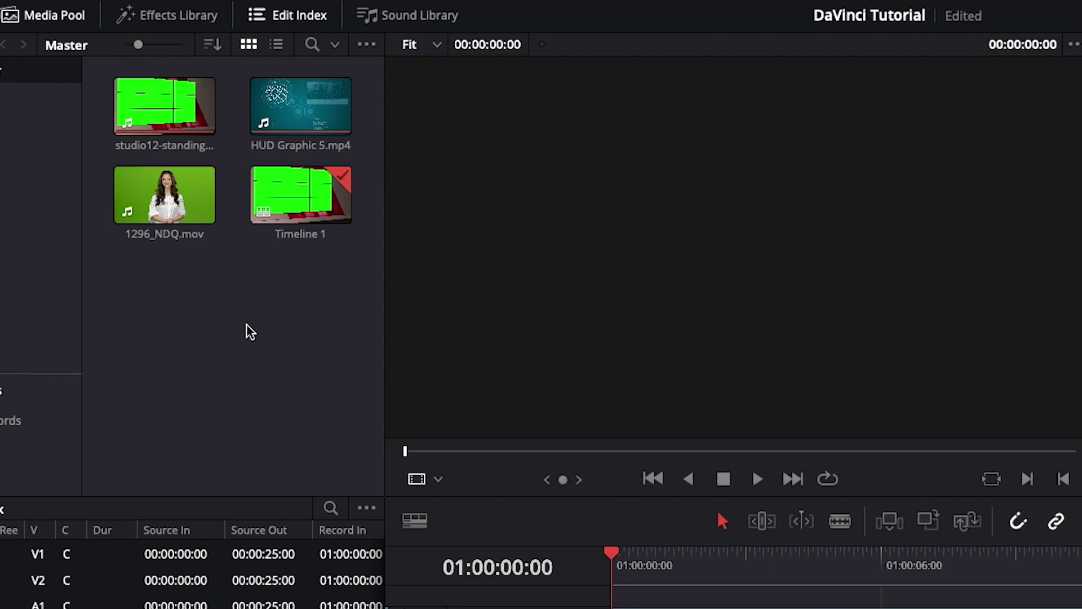
Create a Fusion composition named 'Corner Pin Comp' in the Media Pool and open it in Fusion.
right_click(232, 344)
mouse_move(306, 365)
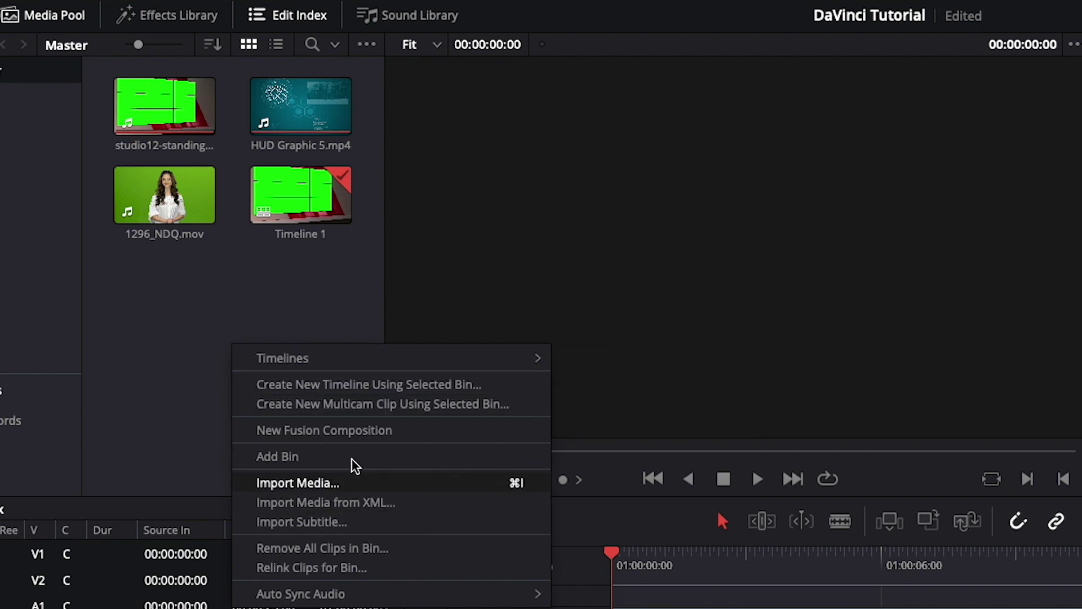
click(423, 433)
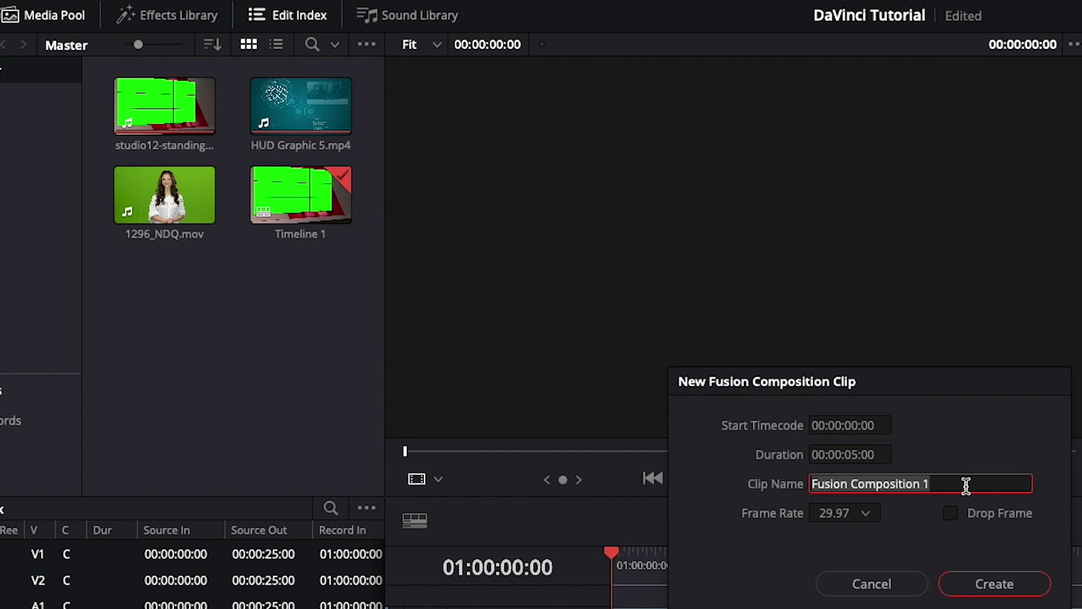
text(Corner )
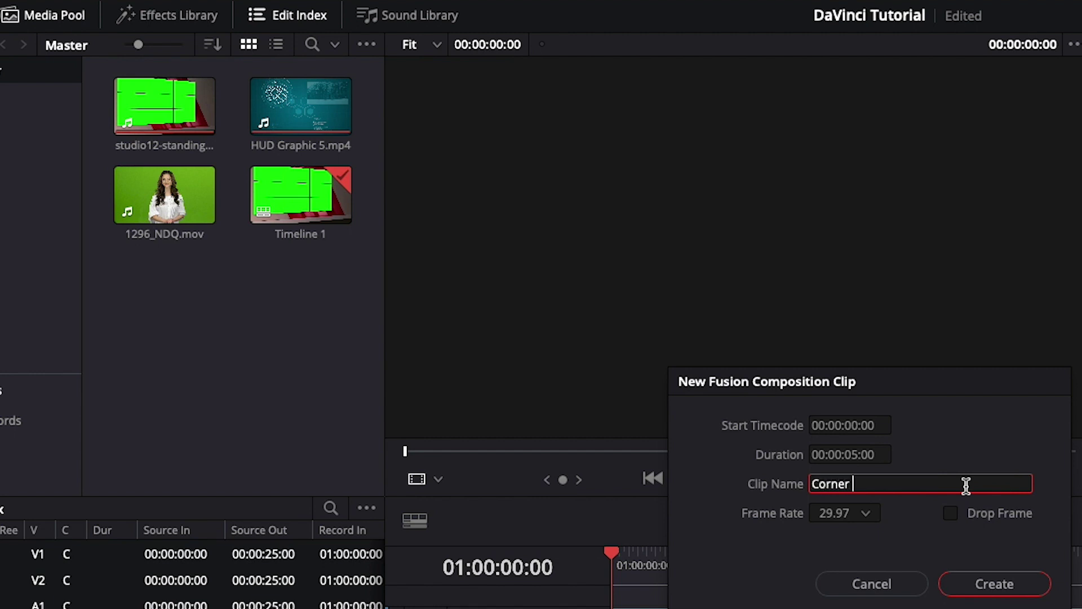
text(Pin Comp)
click(992, 584)
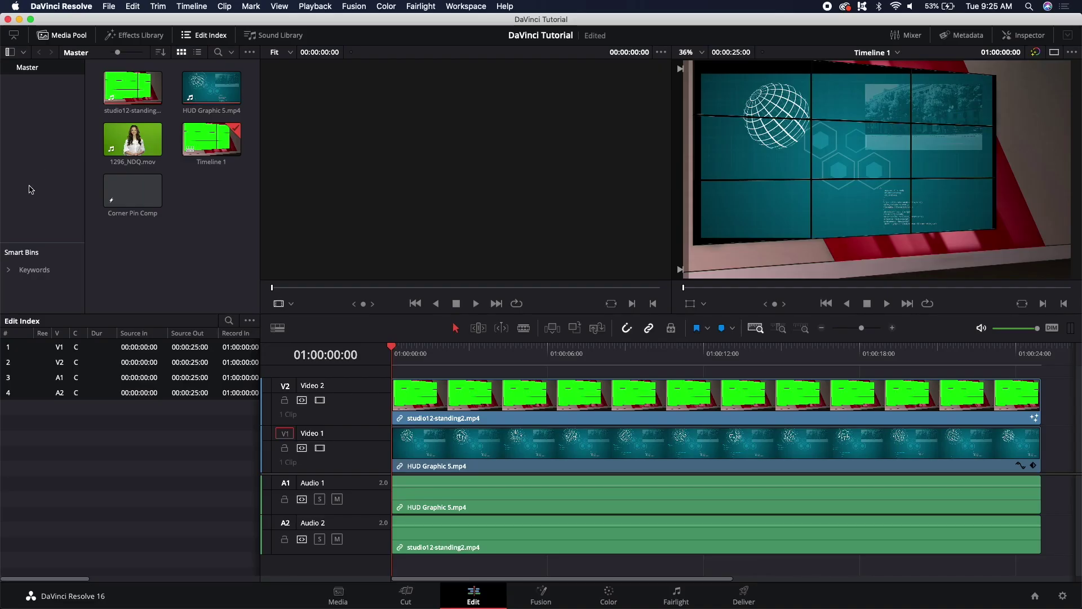
click(169, 282)
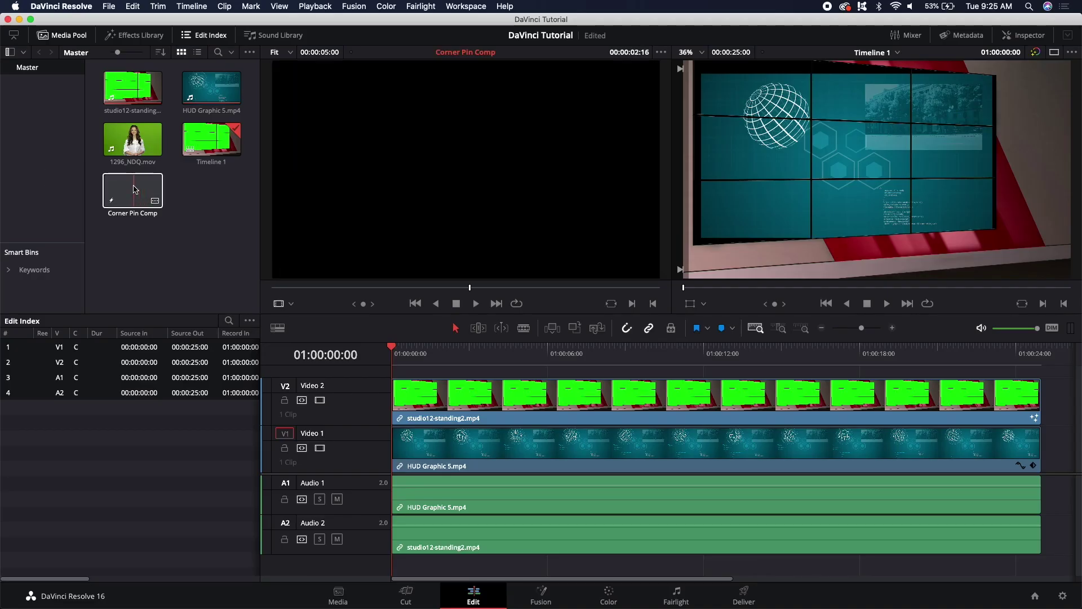
double_click(135, 189)
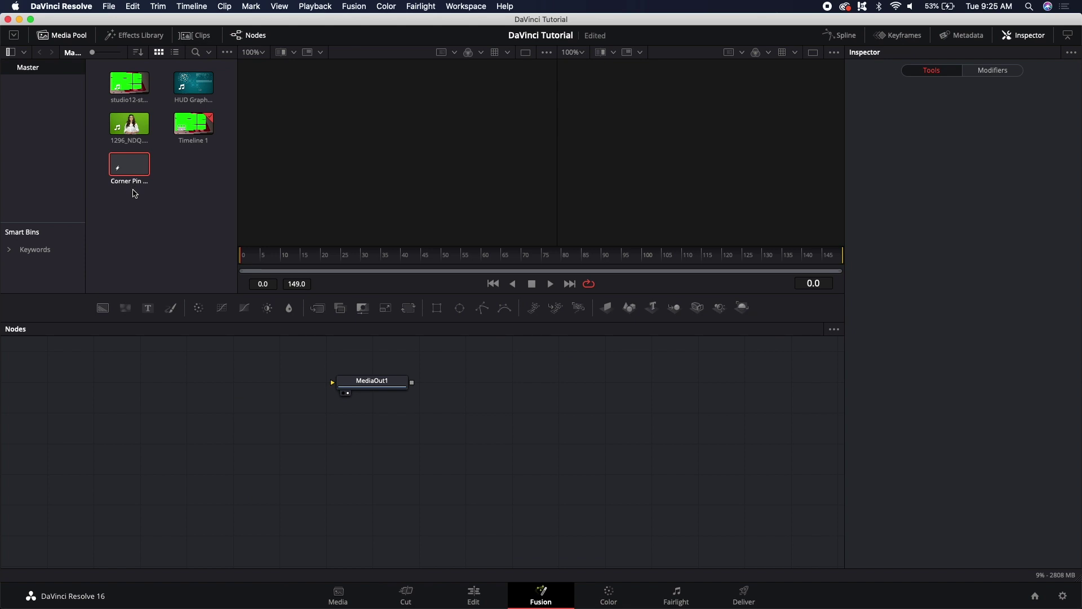
Add studio12-standing2.mp4 as MediaIn1 and HUD Graphic 5.mp4 as MediaIn2 above it in the node graph.
click(129, 82)
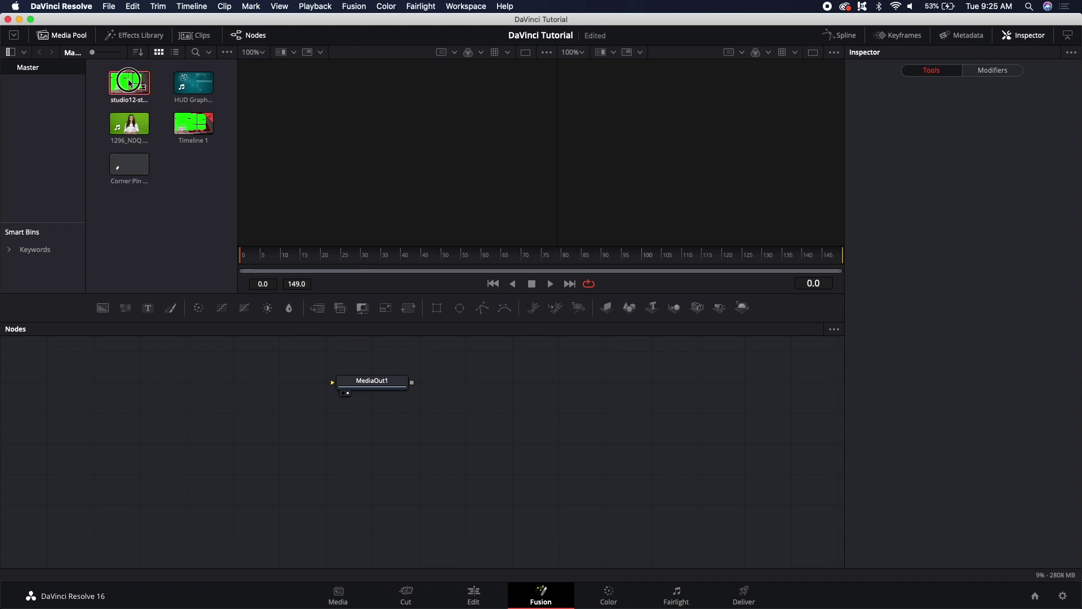
drag(130, 82, 121, 432)
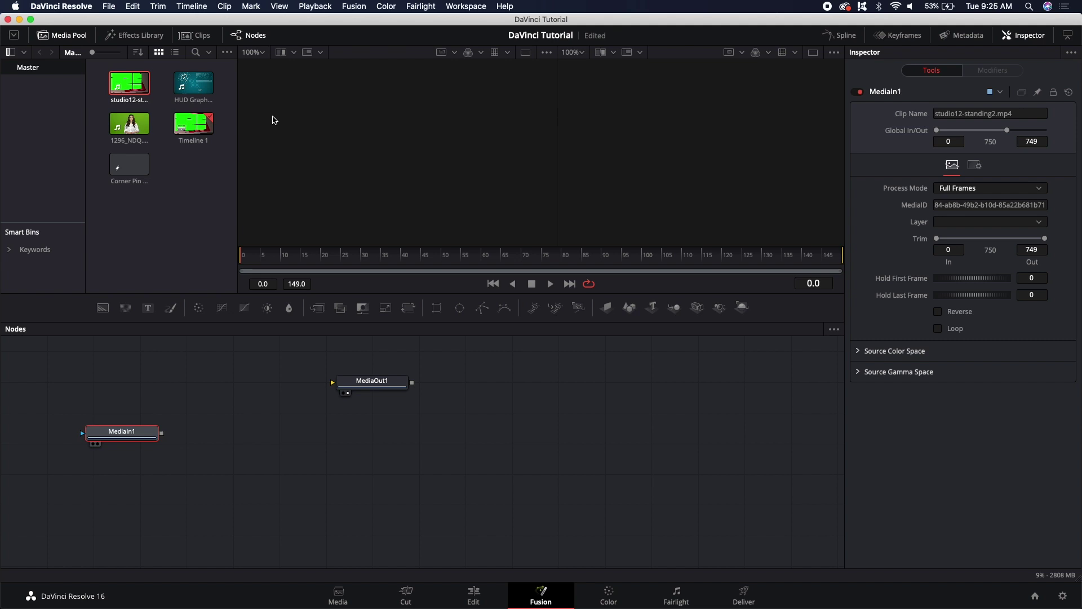
click(195, 84)
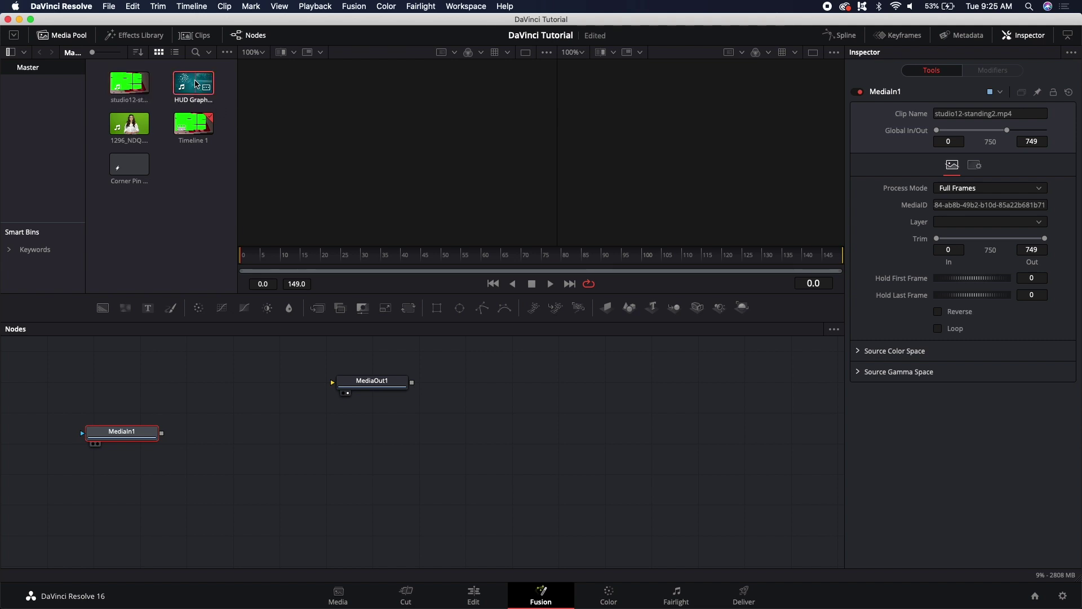
drag(196, 84, 131, 380)
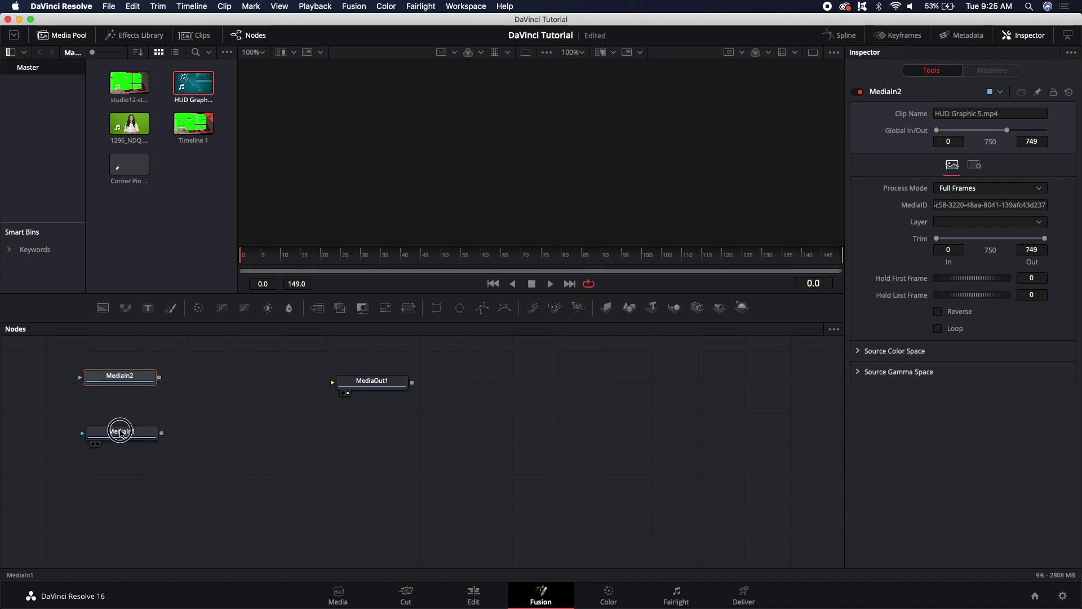
drag(121, 435, 40, 432)
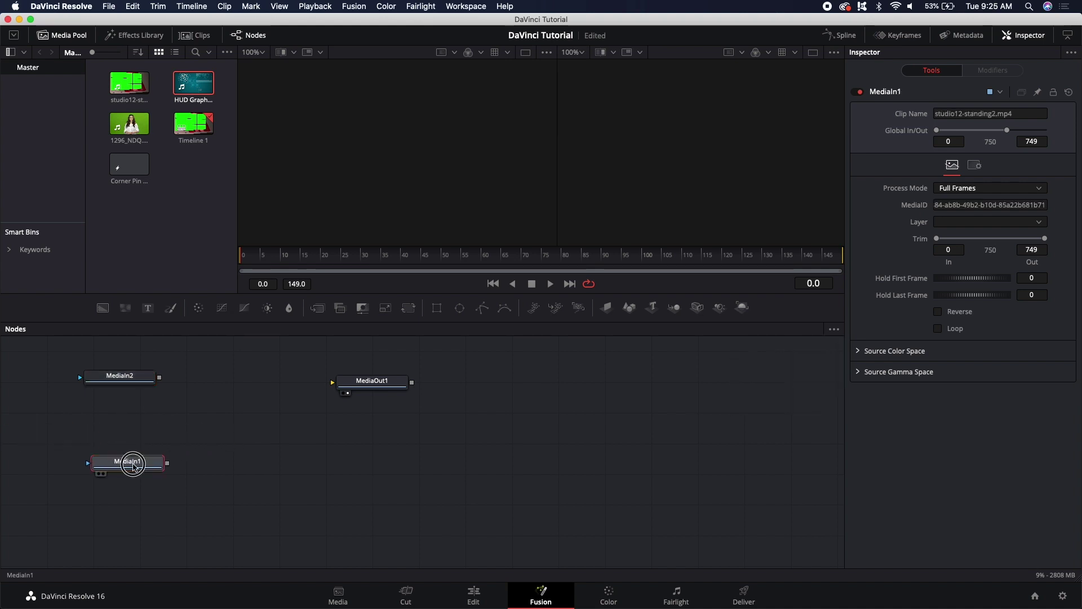
drag(133, 465, 128, 463)
mouse_move(130, 383)
mouse_down()
mouse_move(231, 393)
mouse_move(136, 386)
mouse_move(148, 439)
mouse_move(148, 420)
mouse_move(204, 394)
mouse_move(124, 384)
mouse_up()
Add a Merge node with MediaIn2 as foreground over MediaIn1, outputting to MediaOut1.
drag(126, 465, 116, 446)
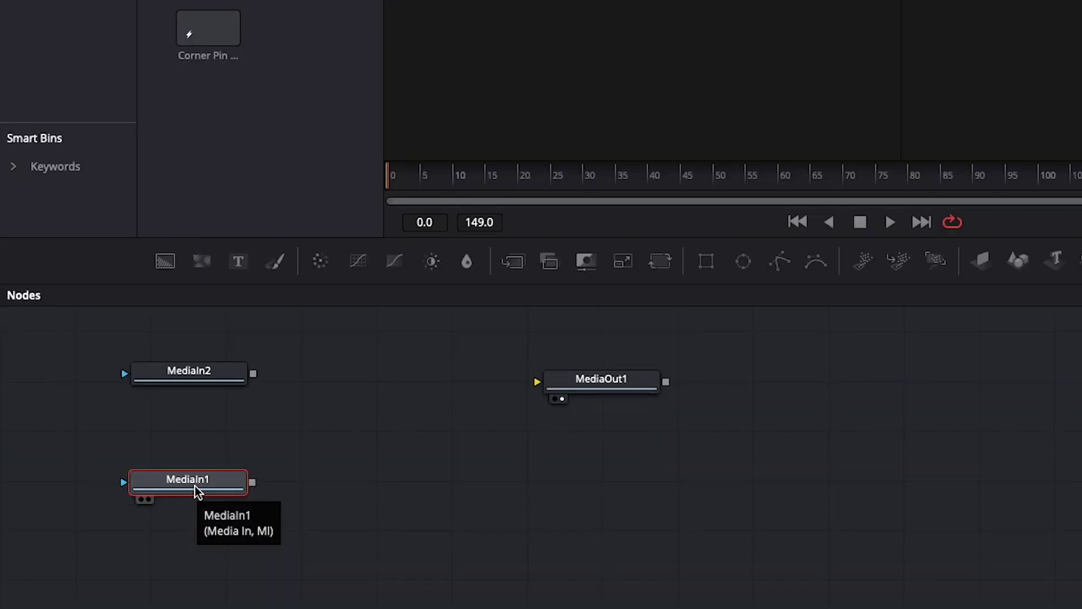
key(shift+space)
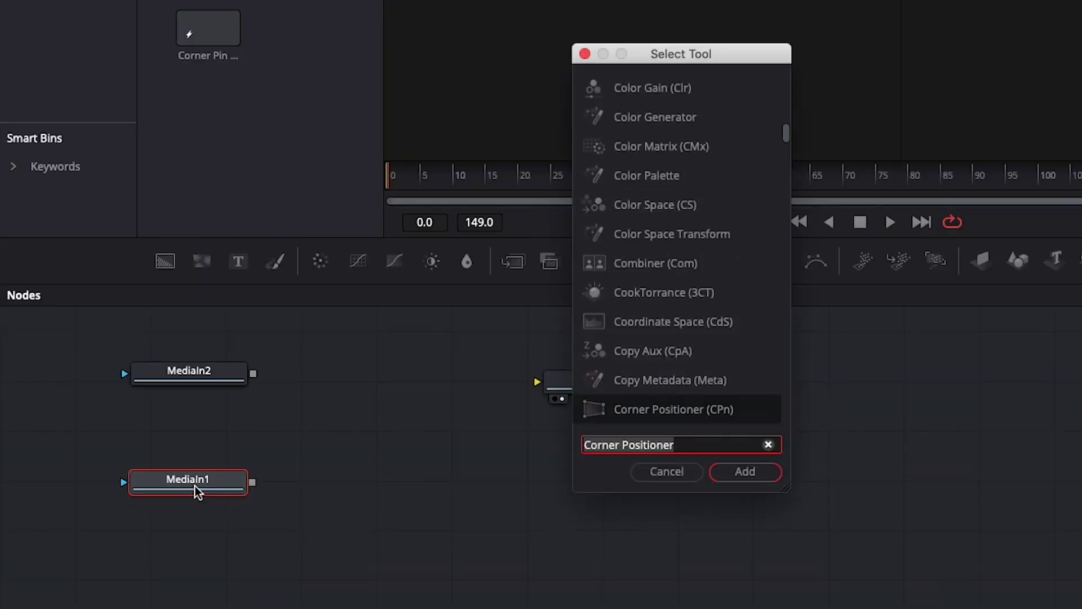
text(merge)
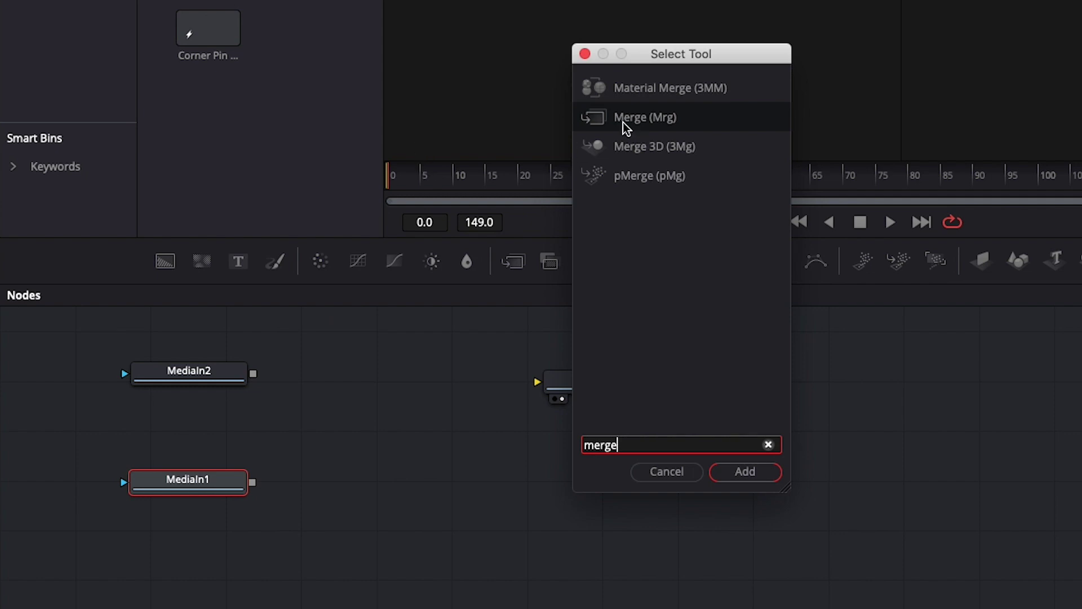
click(745, 472)
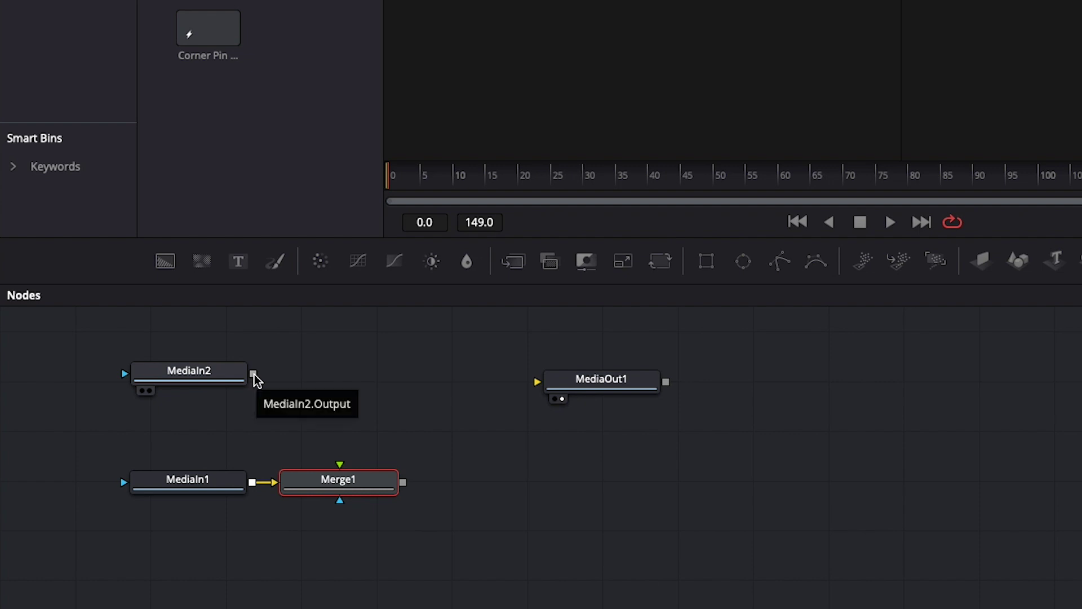
drag(254, 374, 342, 468)
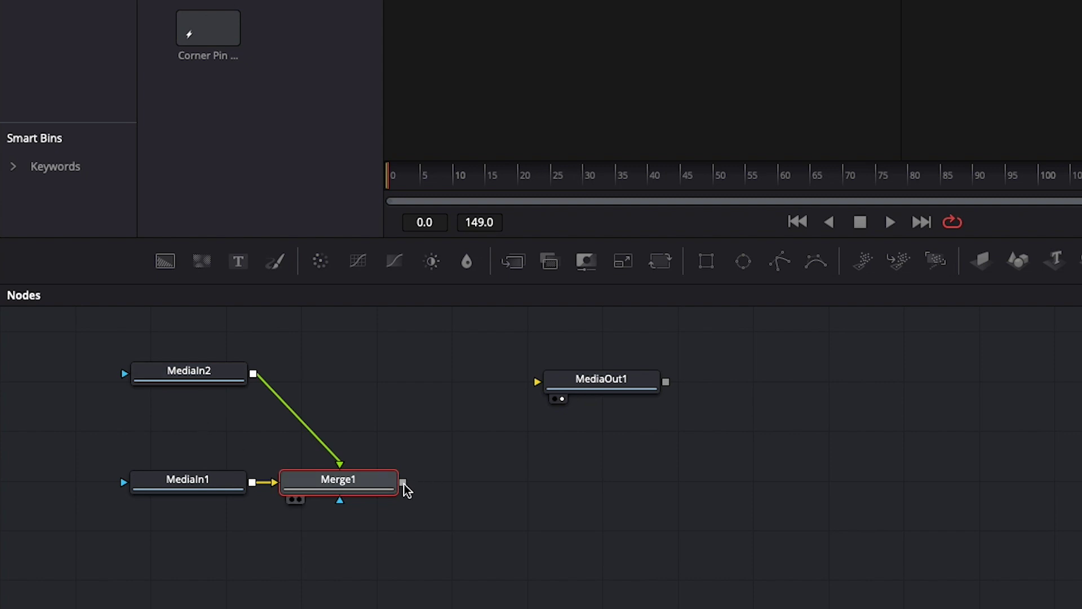
drag(403, 484, 540, 383)
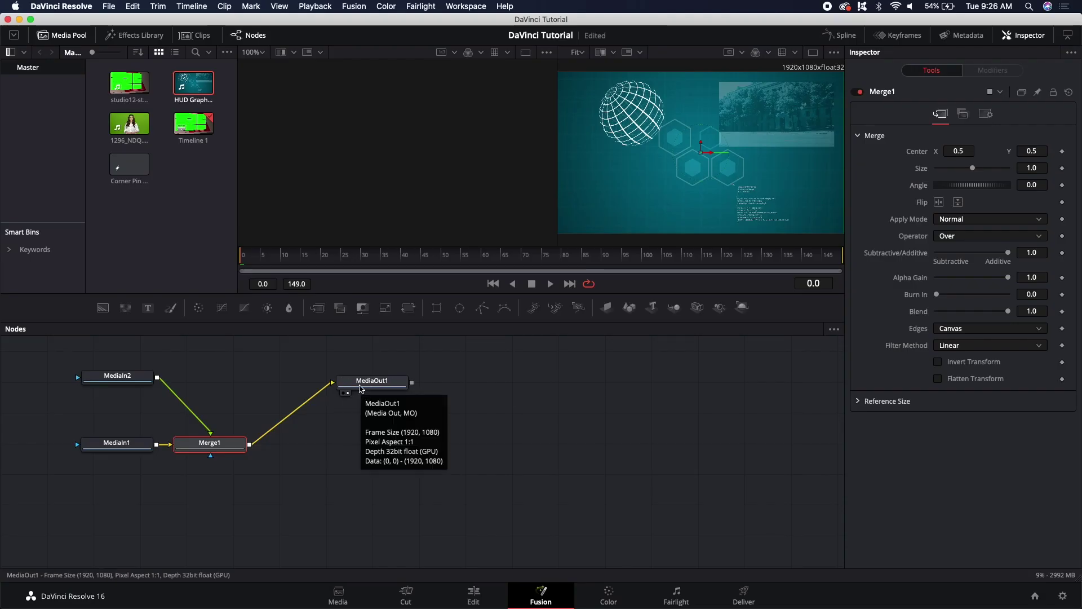
Insert a Corner Positioner between MediaIn2 and Merge1.
click(117, 382)
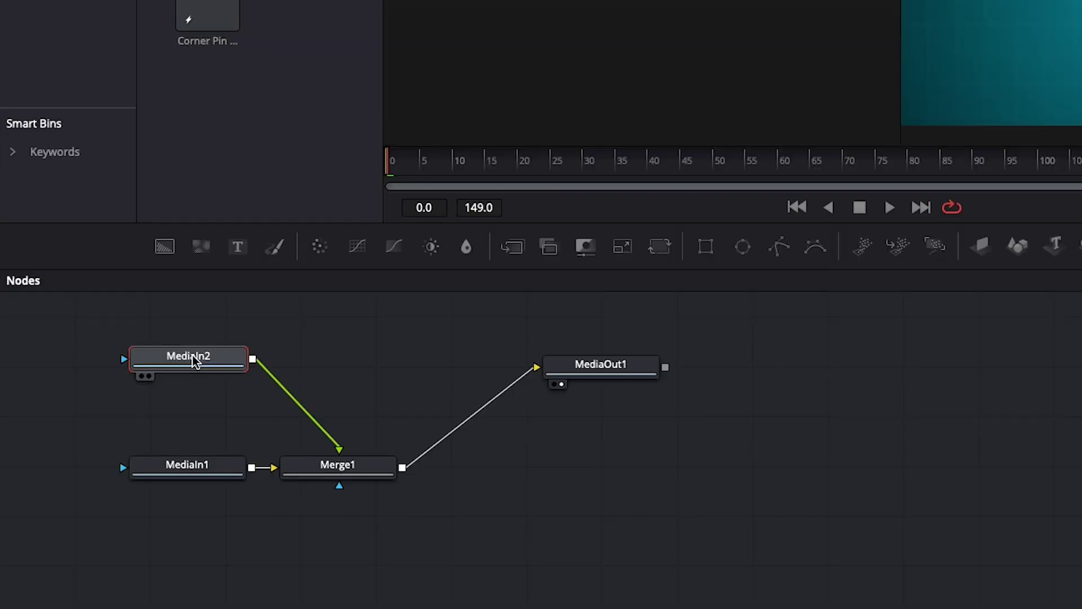
key(shift+space)
text(merge)
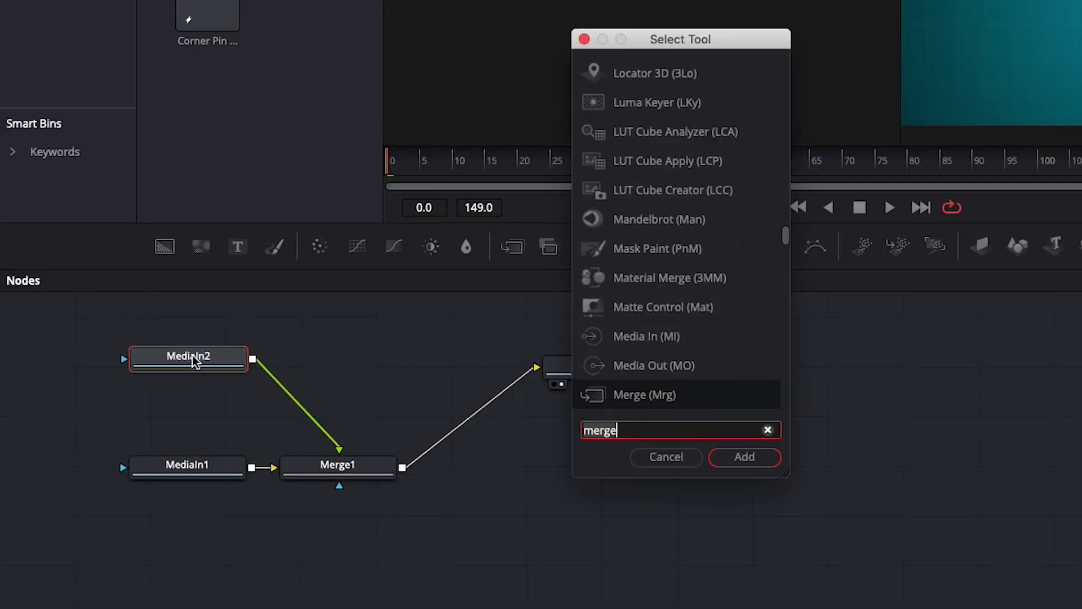
text(corner)
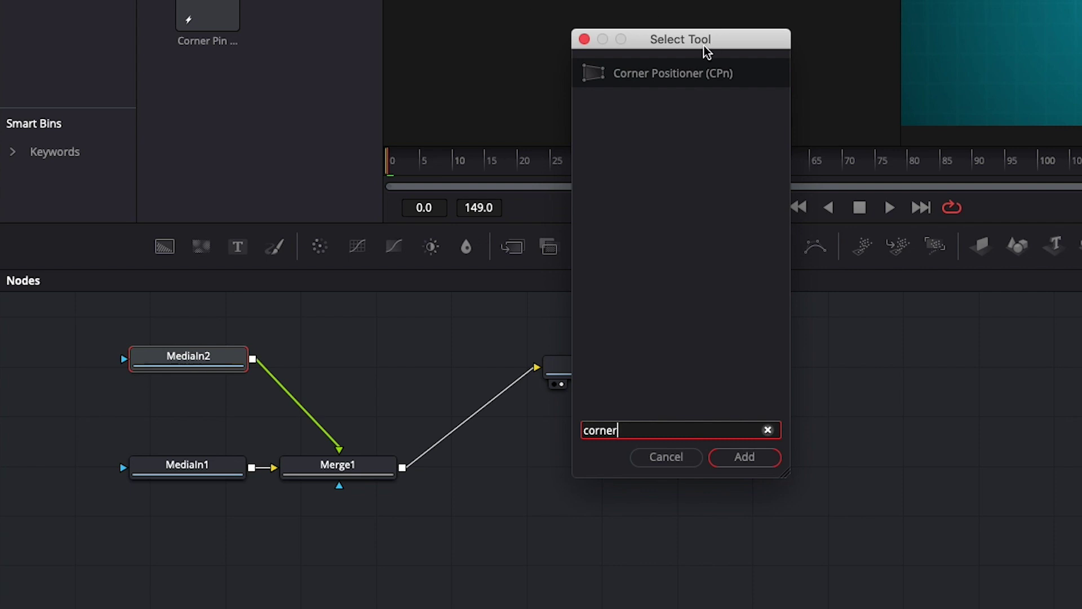
click(671, 75)
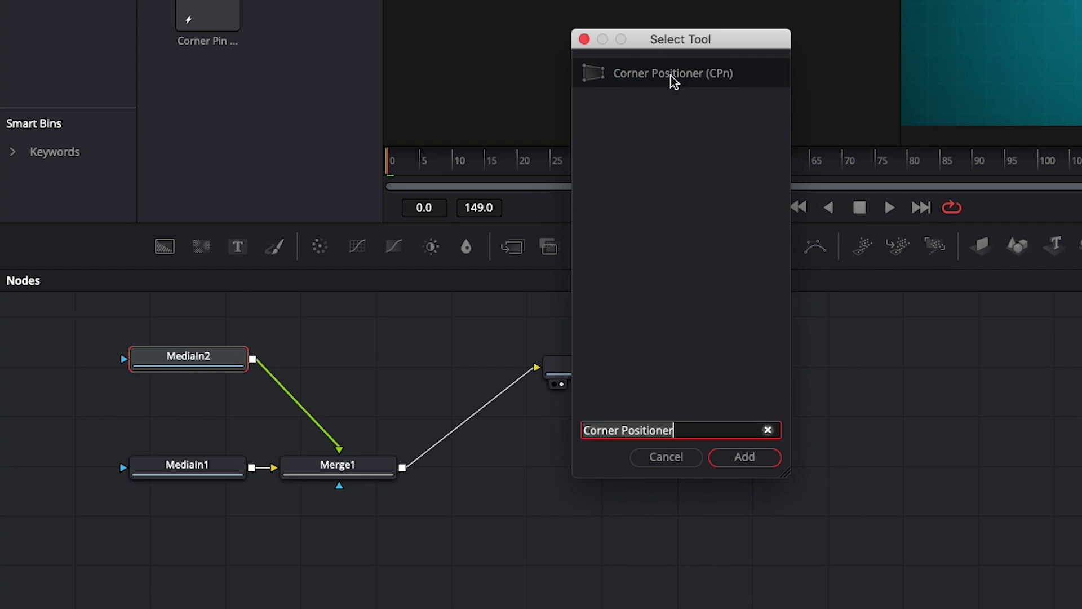
click(742, 459)
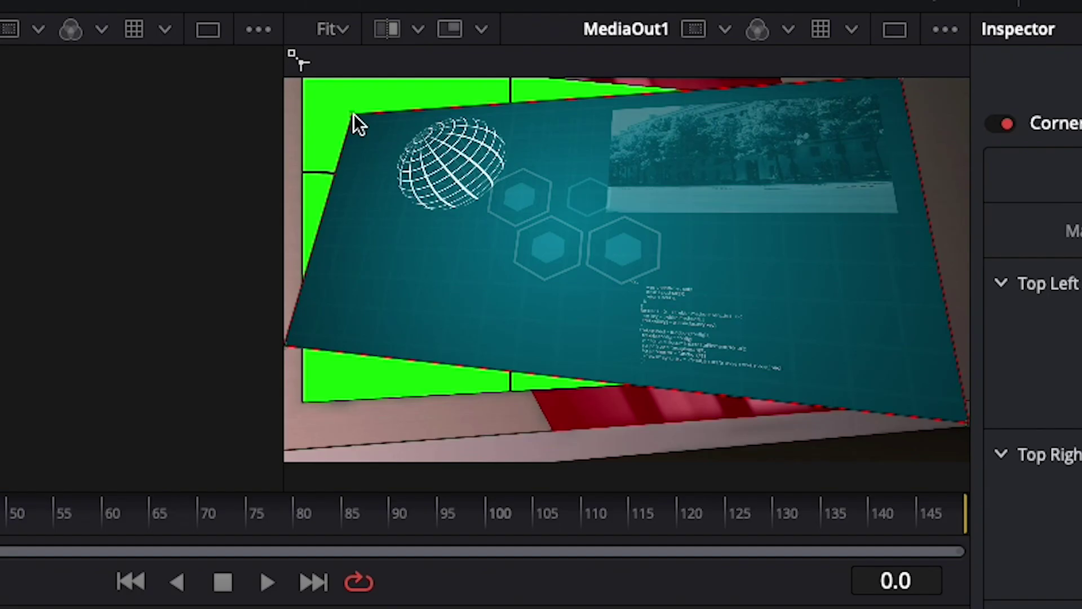
Pin the HUD's top-left and bottom-left corners onto the monitor wall's left edge.
mouse_move(587, 90)
mouse_down()
mouse_move(611, 115)
mouse_move(587, 101)
mouse_up()
drag(356, 147, 321, 91)
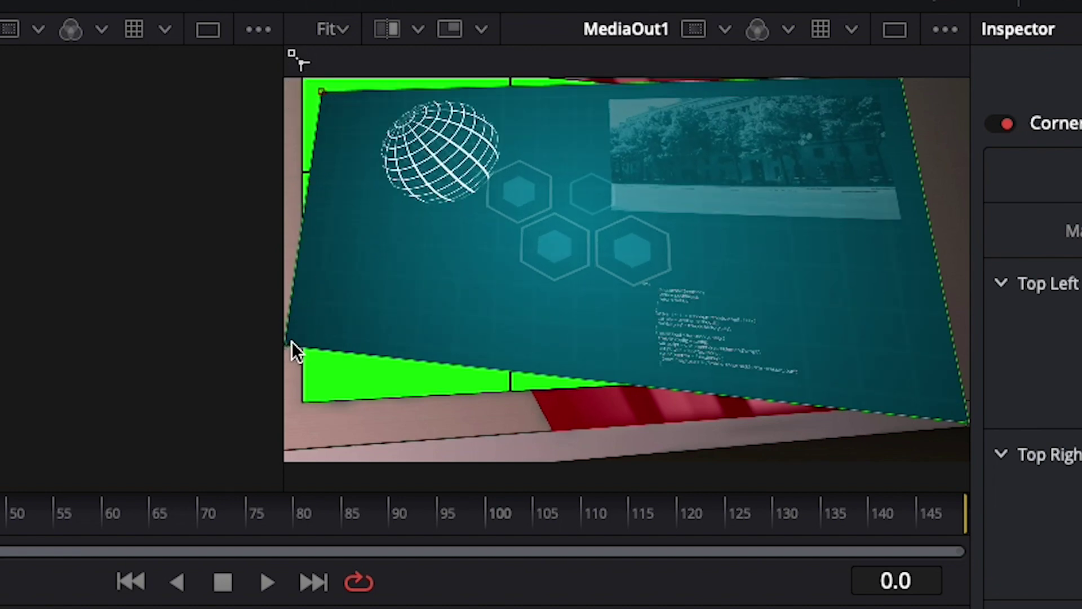
drag(287, 350, 310, 397)
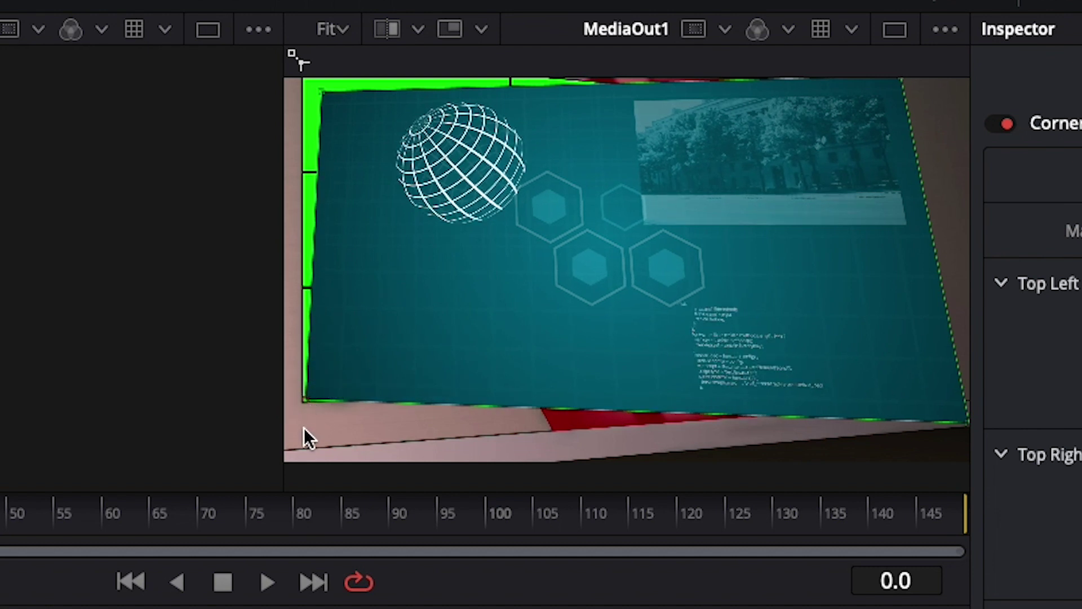
scroll(306, 412, up, 5)
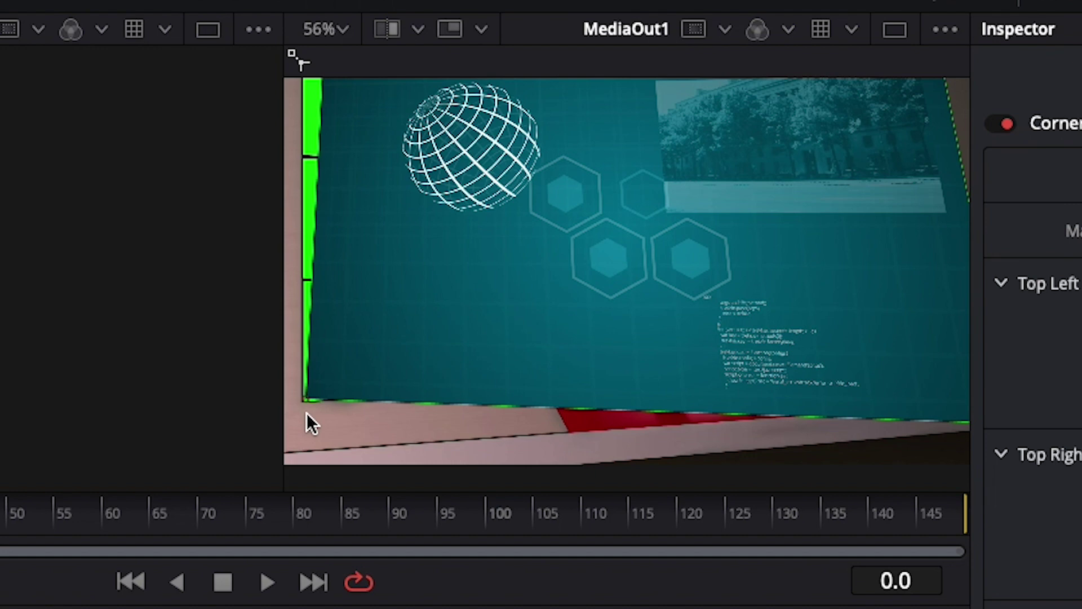
scroll(306, 413, up, 2)
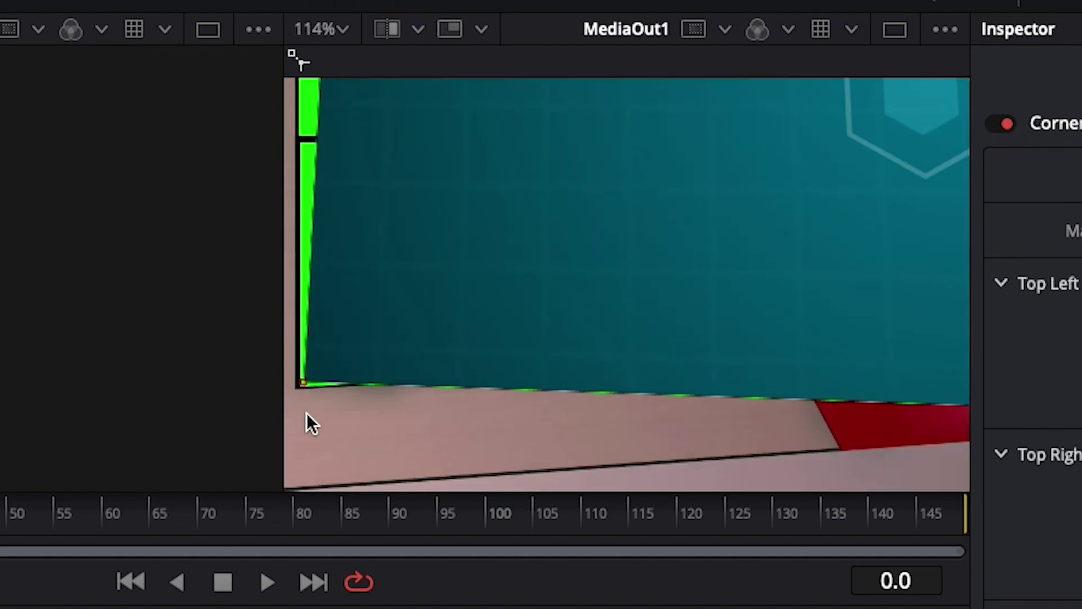
scroll(368, 365, left, 5)
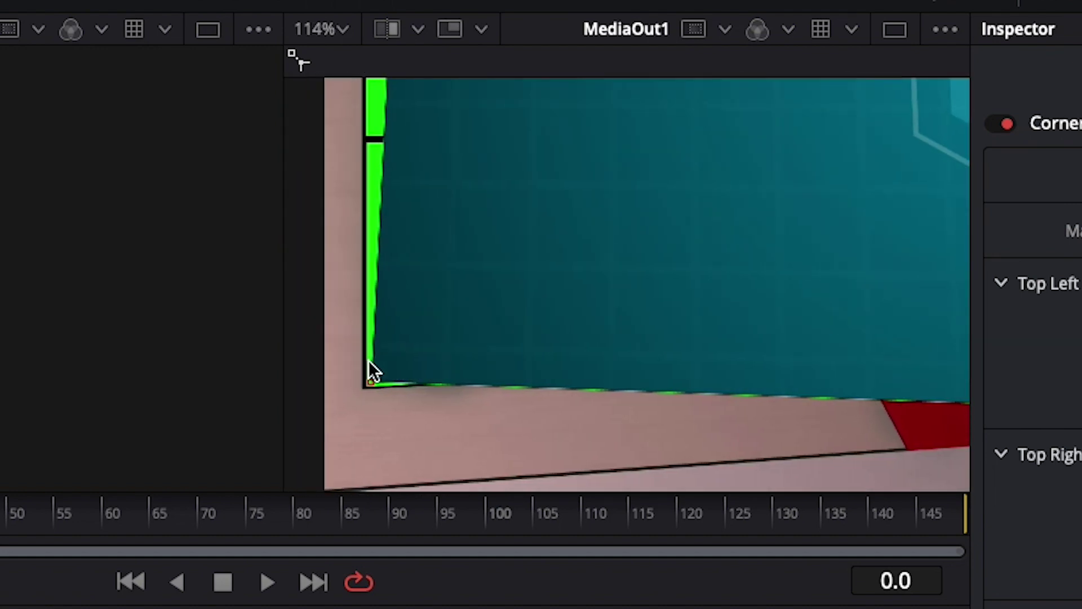
scroll(367, 366, right, 3)
scroll(369, 370, left, 1)
scroll(367, 373, left, 2)
scroll(370, 375, right, 4)
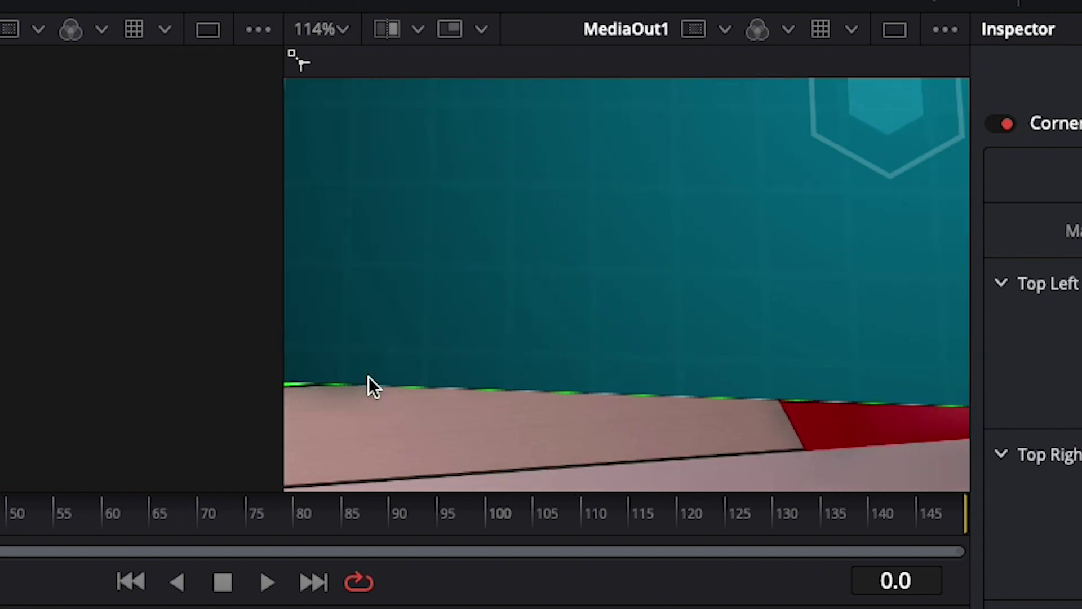
scroll(370, 377, down, 5)
scroll(398, 320, left, 2)
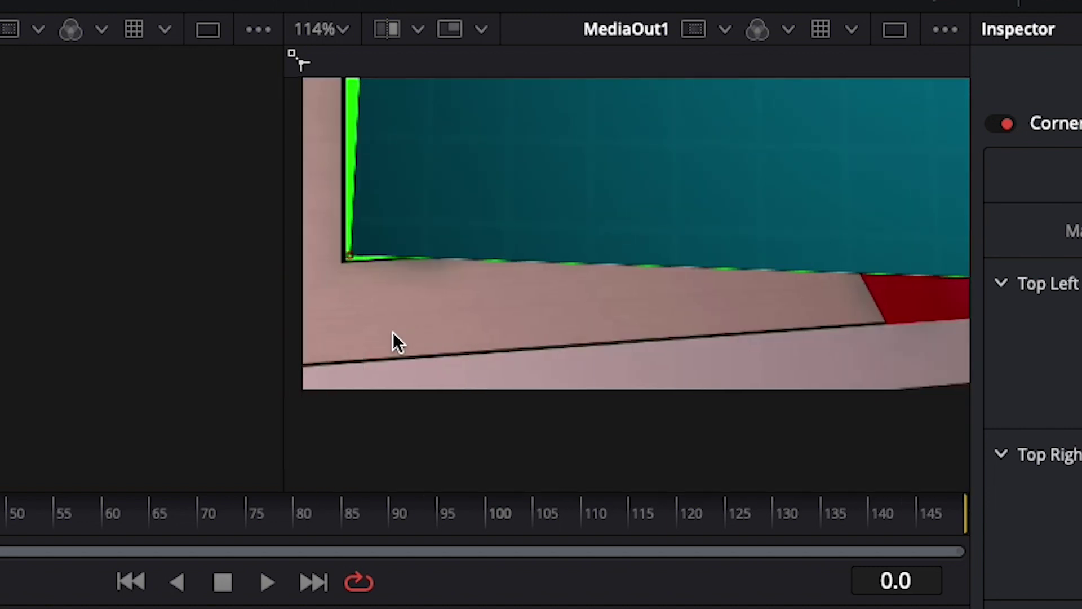
scroll(392, 331, up, 4)
drag(348, 334, 348, 334)
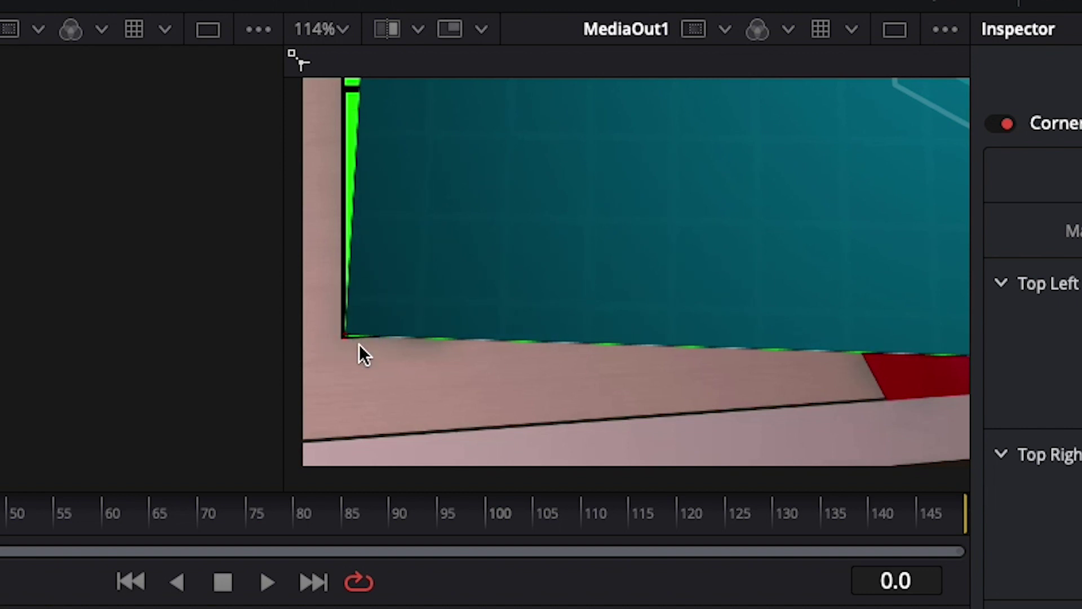
Pin the HUD's bottom-right and top-right corners onto the green monitor frame corners.
scroll(394, 340, down, 6)
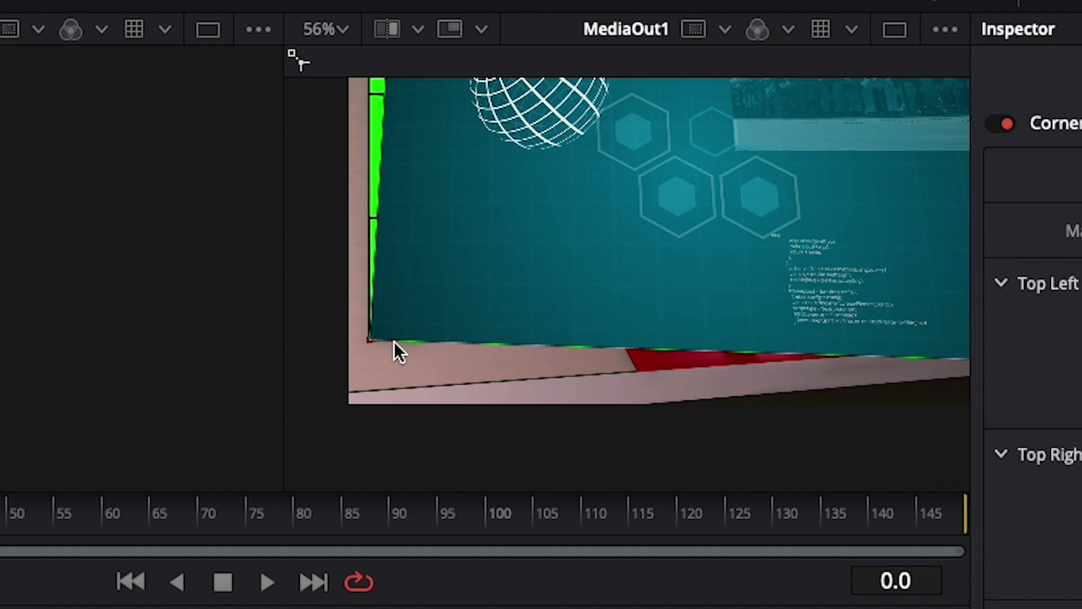
scroll(394, 341, down, 2)
scroll(401, 342, right, 2)
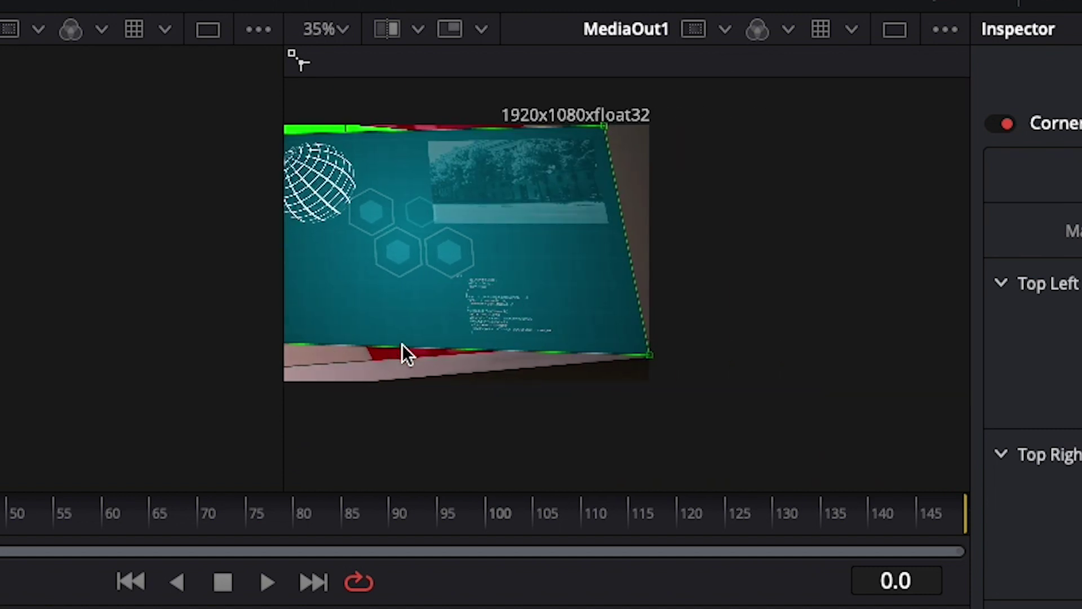
scroll(596, 350, up, 10)
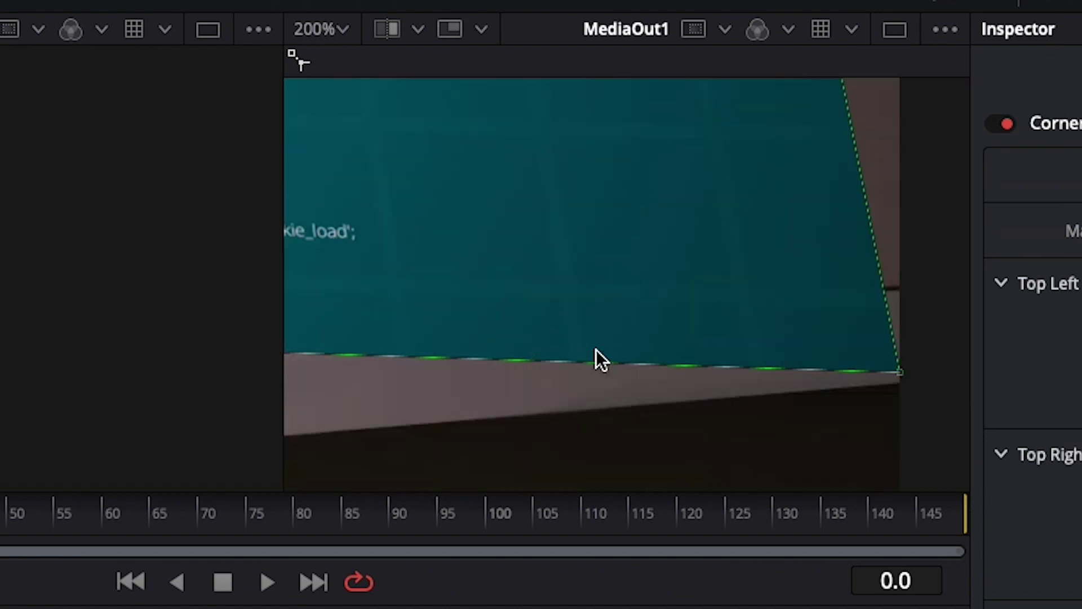
drag(887, 373, 420, 176)
scroll(413, 237, down, 5)
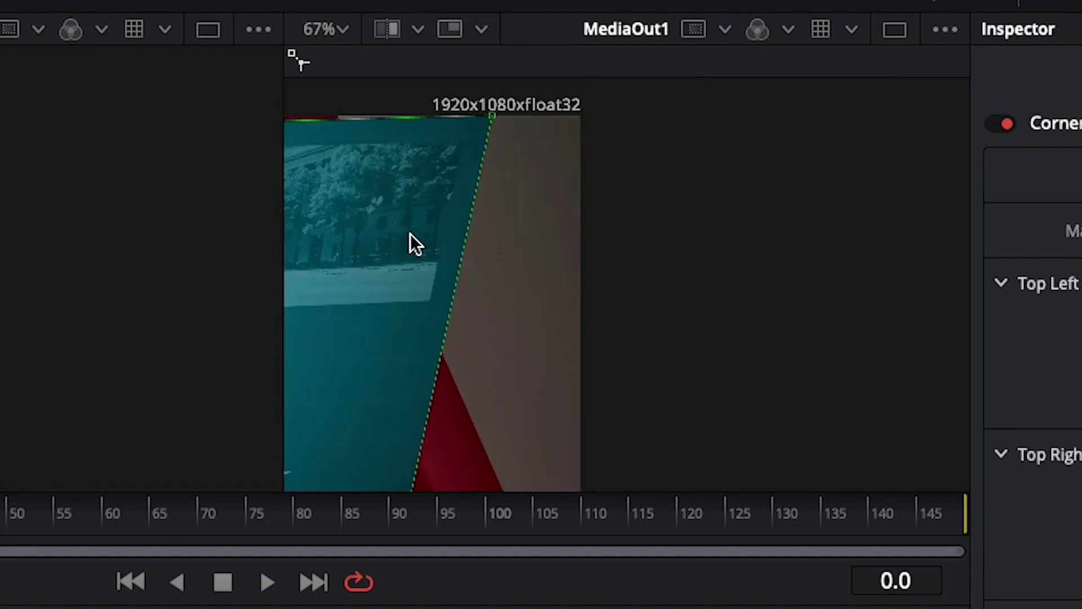
drag(493, 118, 401, 161)
scroll(401, 163, up, 6)
click(406, 108)
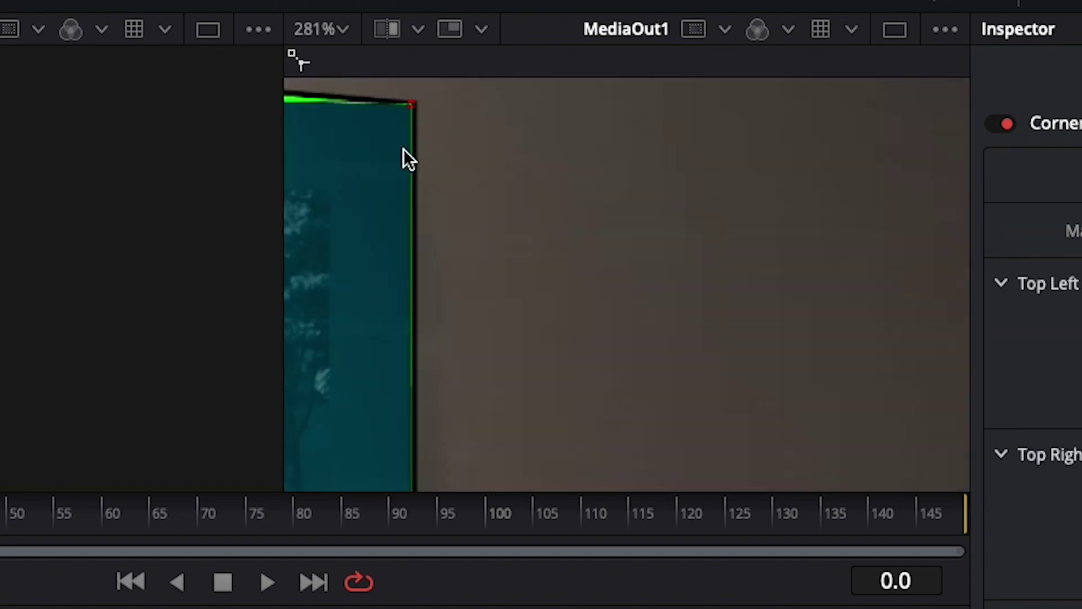
Refine the top-left corner onto the frame, then set the viewer zoom to Fit.
scroll(403, 160, down, 7)
drag(307, 115, 309, 96)
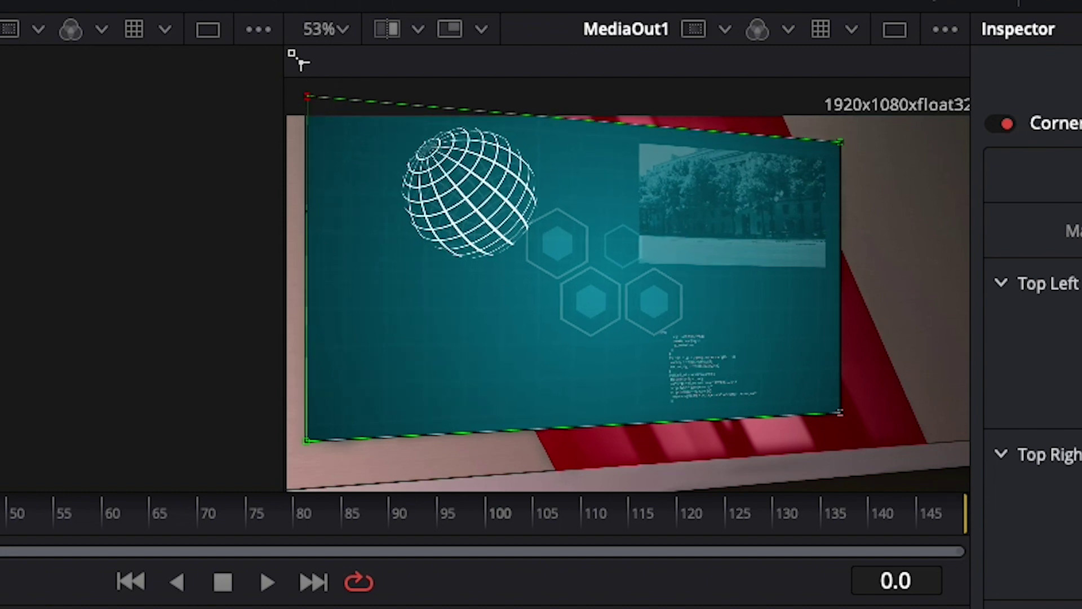
scroll(321, 156, up, 10)
click(428, 183)
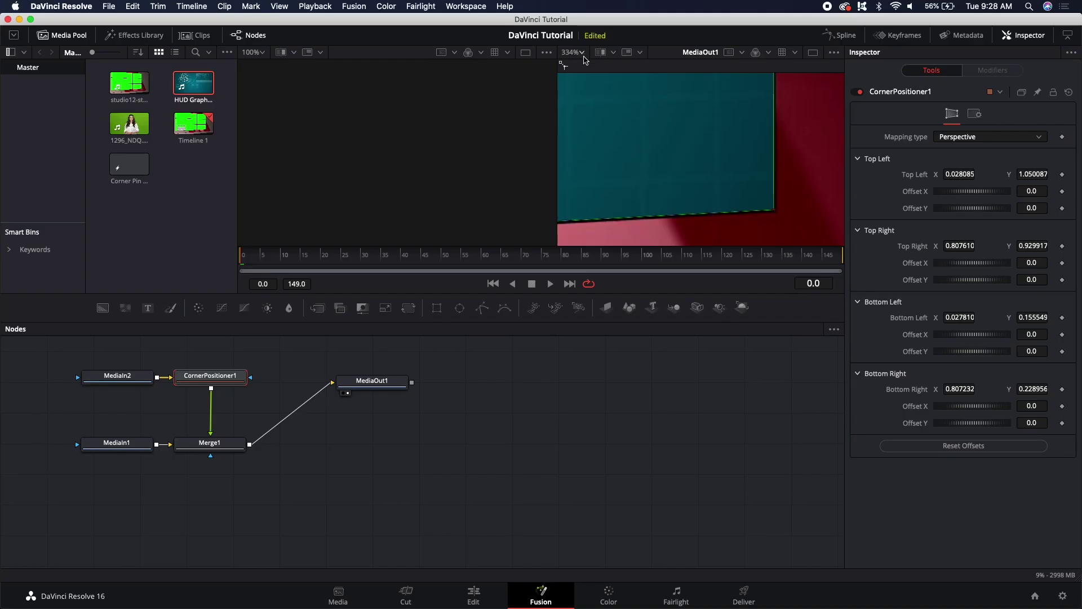
click(581, 52)
click(576, 68)
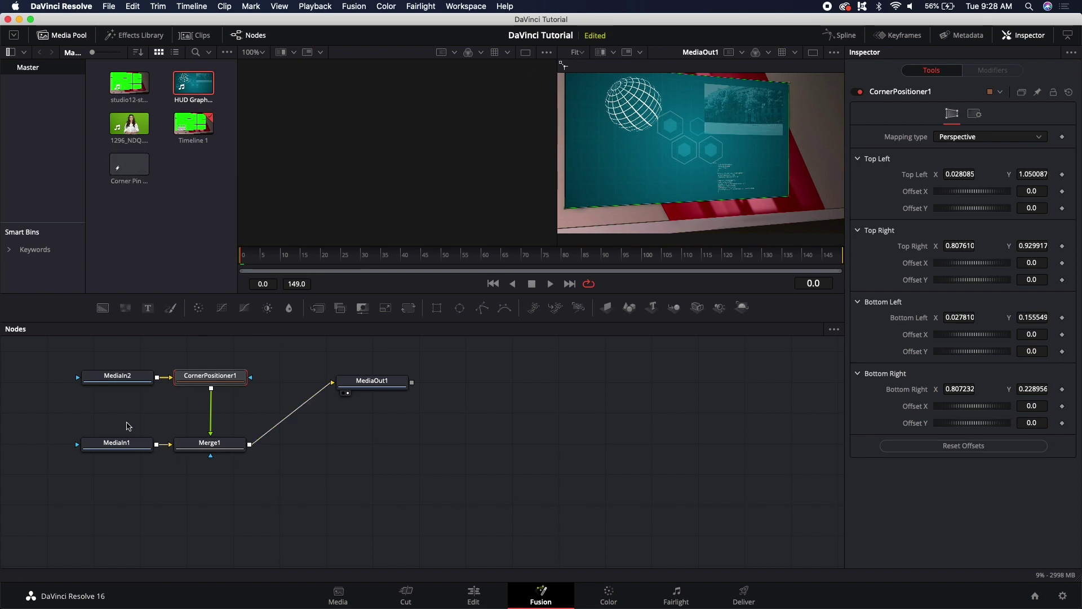
Delete the MediaIn1 and Merge1 nodes and wire CornerPositioner1 straight into MediaOut1.
click(125, 380)
click(191, 382)
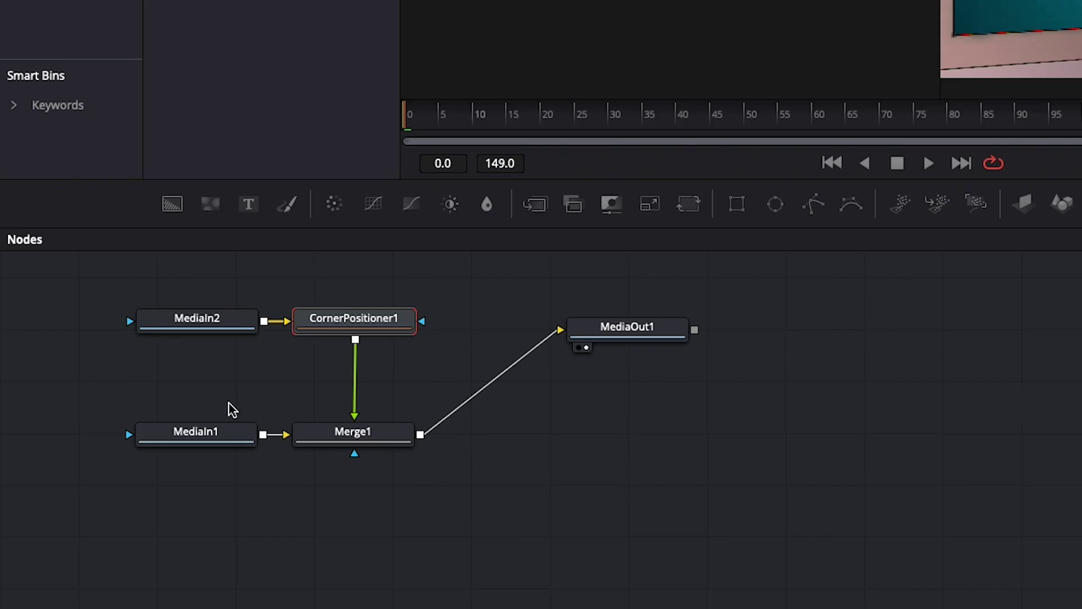
drag(88, 415, 402, 486)
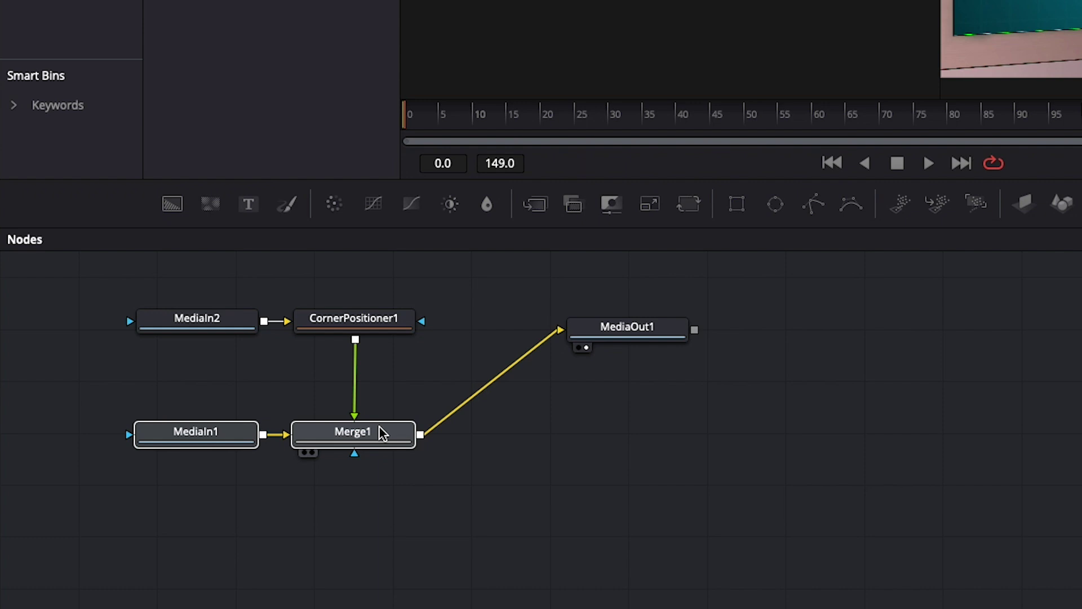
key(Delete)
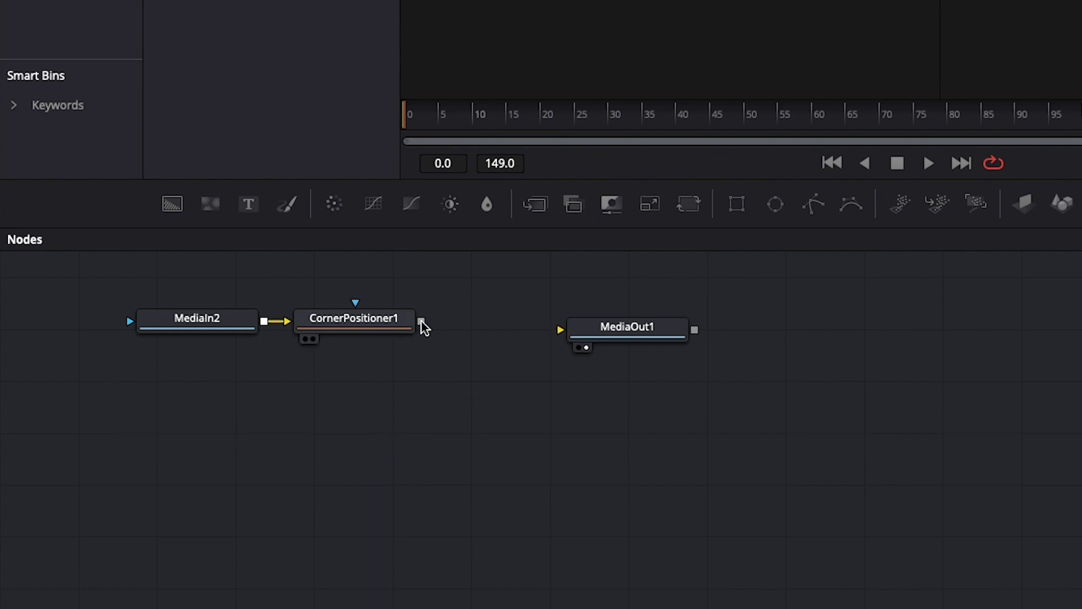
drag(422, 321, 563, 331)
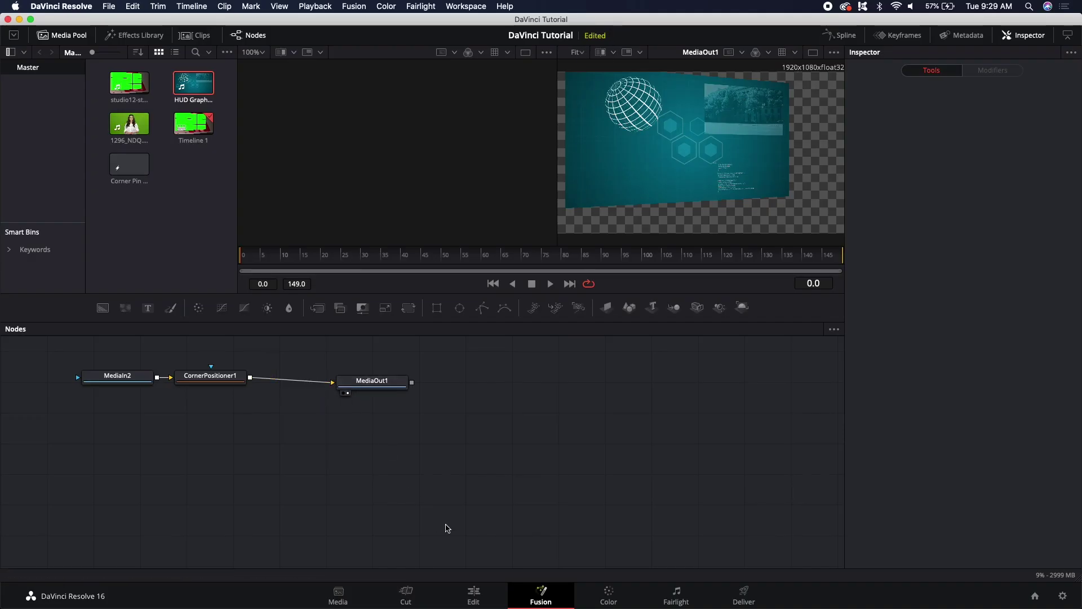
On the Edit page, remove the HUD Graphic 5.mp4 clip from Video 1.
click(481, 599)
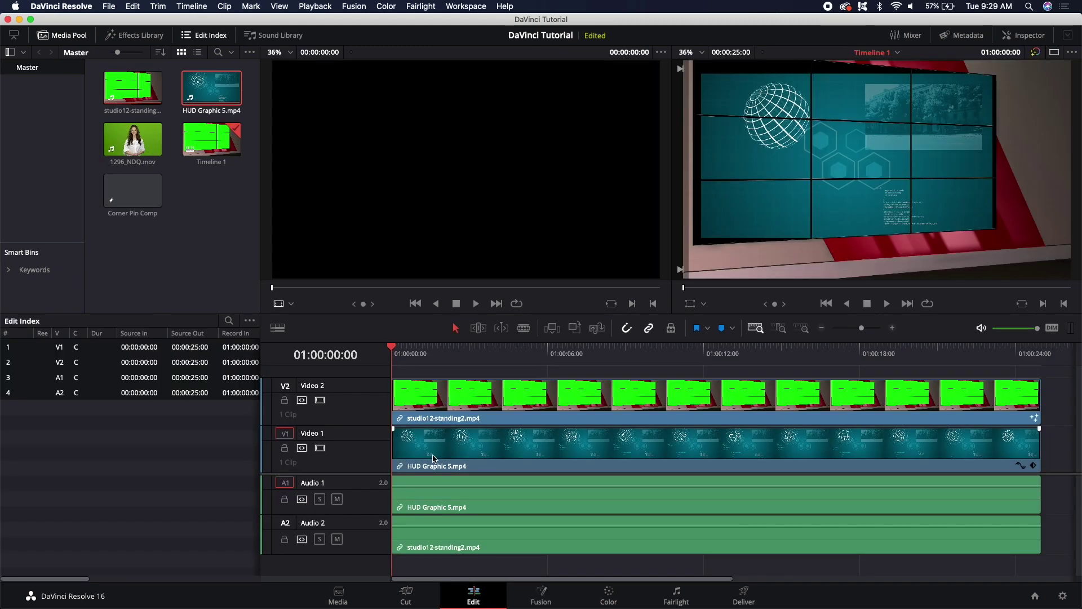
click(434, 459)
mouse_move(400, 354)
mouse_down()
mouse_move(483, 356)
mouse_move(394, 354)
mouse_up()
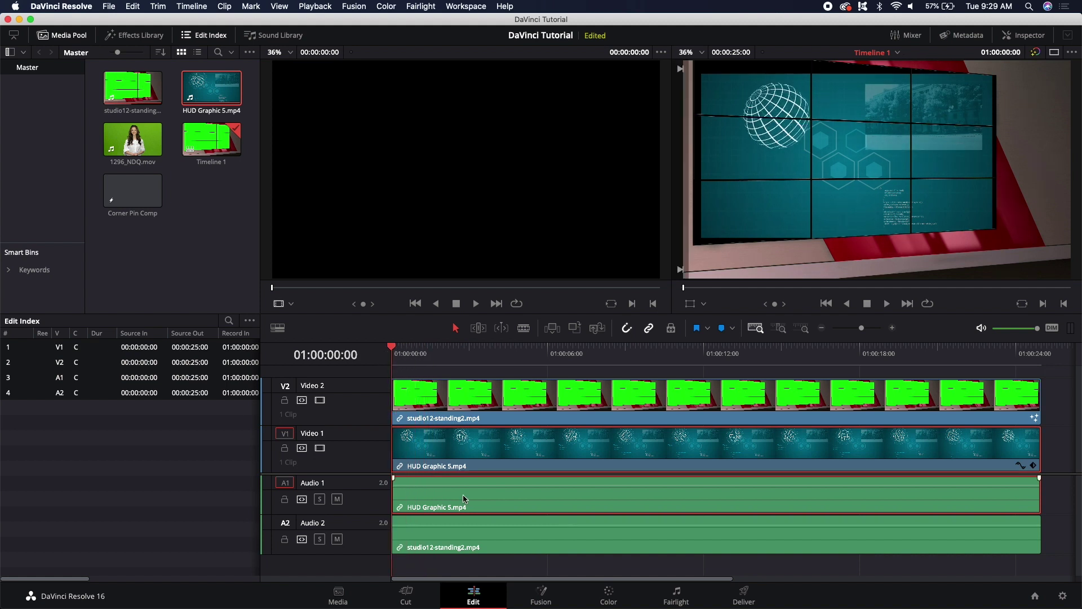
key(Delete)
Place Corner Pin Comp on Video 1, extend it to the studio clip's end, and review.
click(125, 192)
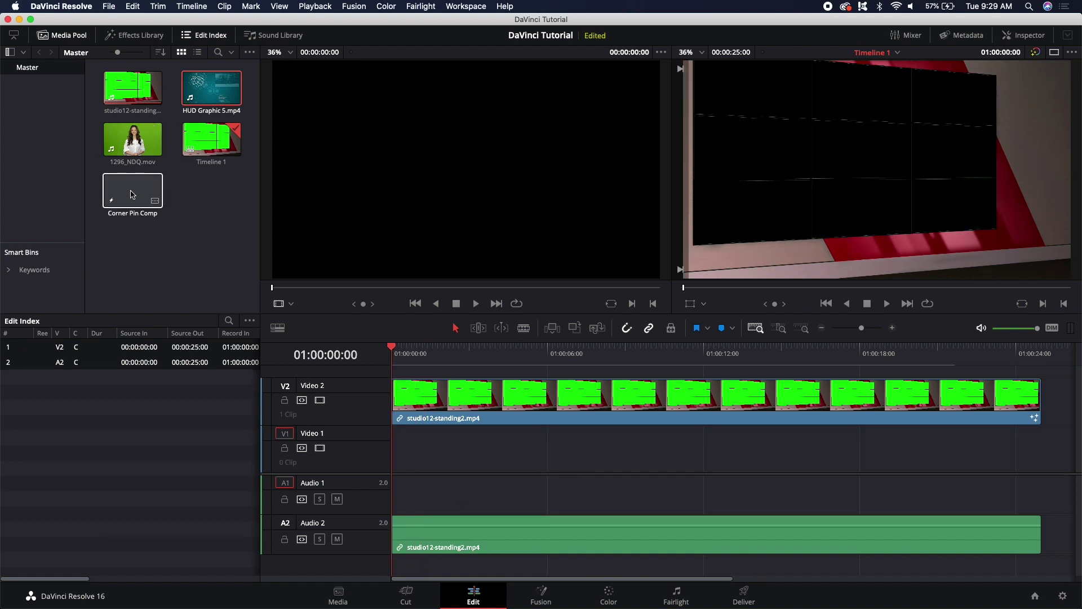
drag(124, 189, 383, 457)
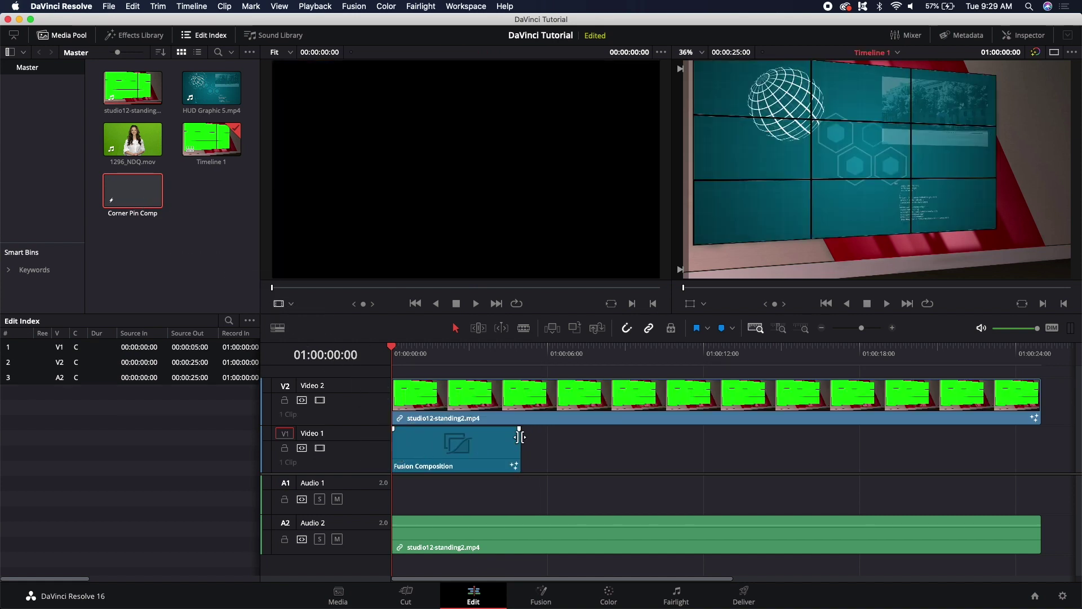
drag(520, 433, 1040, 445)
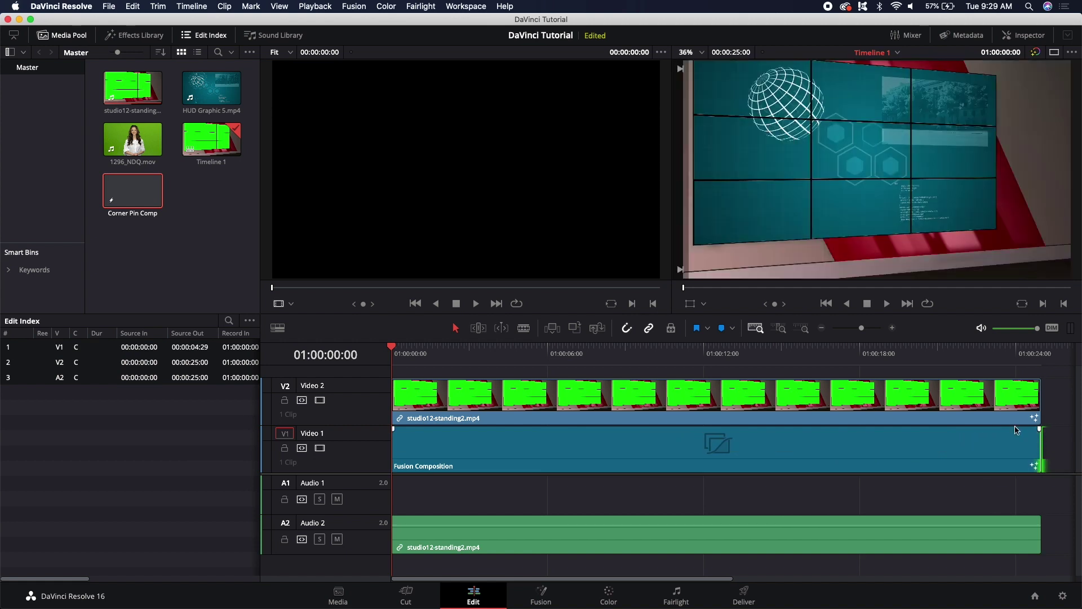
drag(394, 348, 592, 352)
click(455, 394)
click(430, 345)
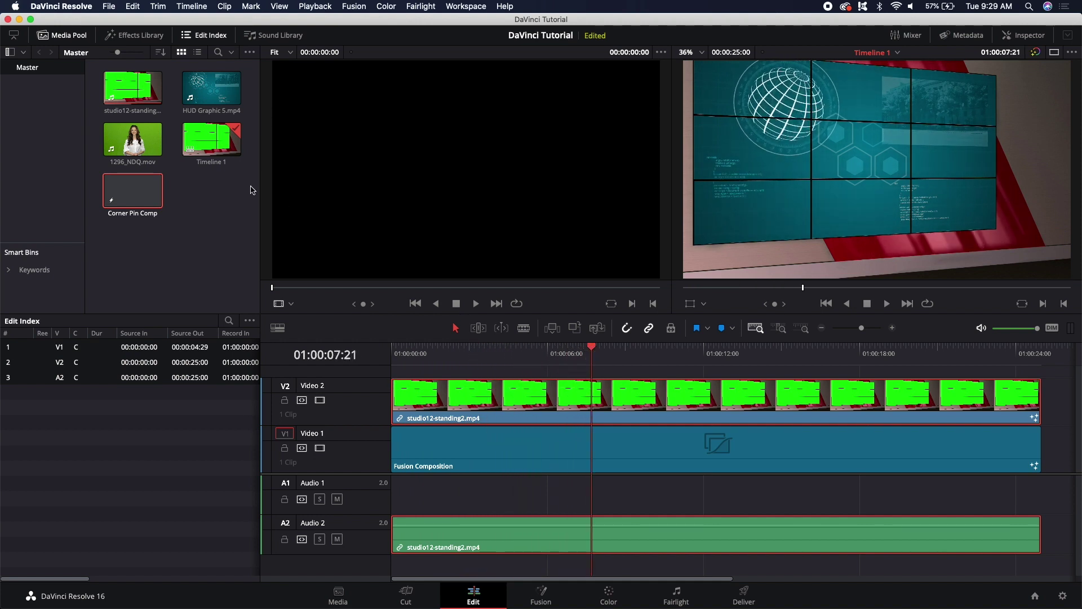
Drop 1296_NDQ.mov onto a new Video 3 track above the studio clip and open it in Fusion.
double_click(118, 142)
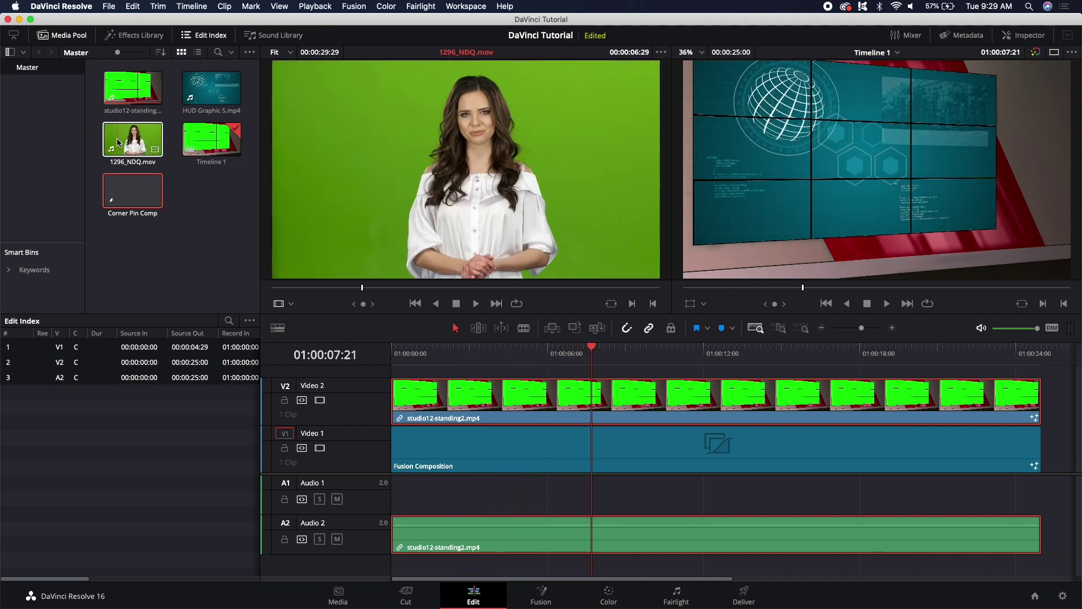
drag(119, 142, 391, 382)
drag(457, 347, 431, 346)
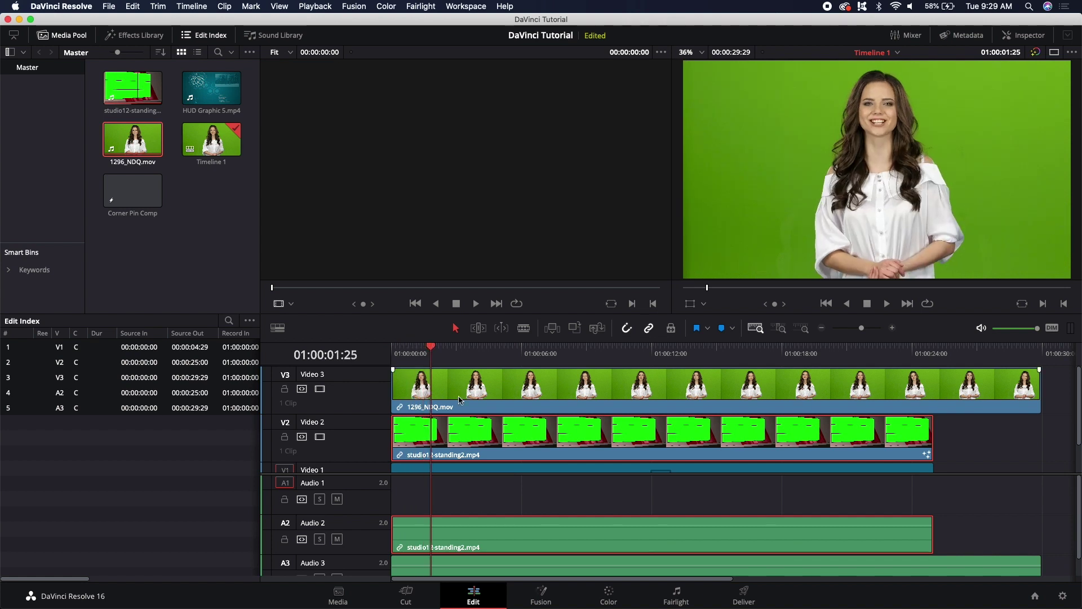
click(461, 400)
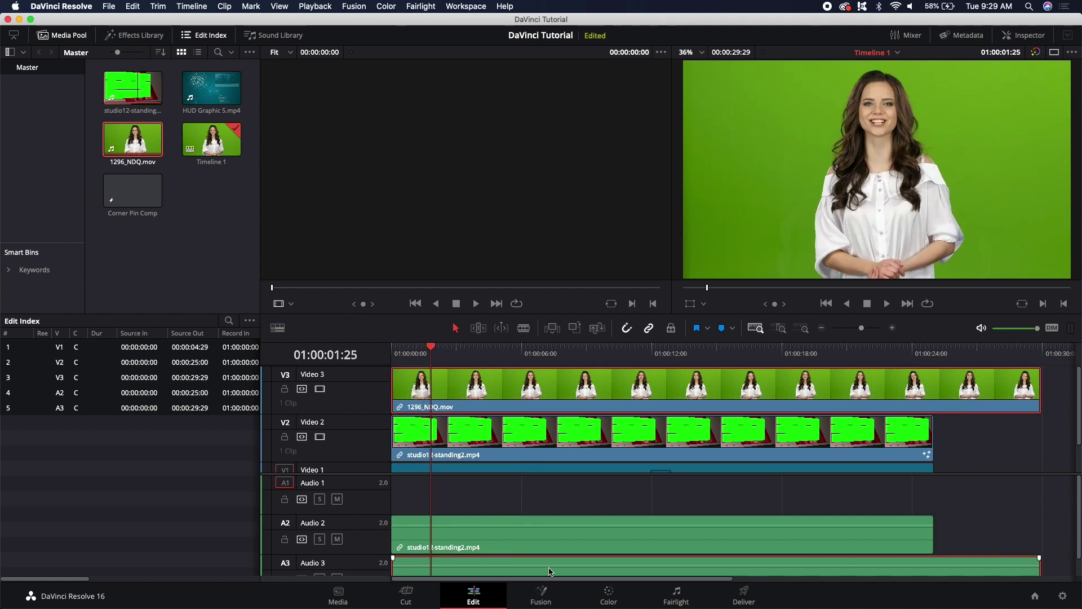
click(542, 593)
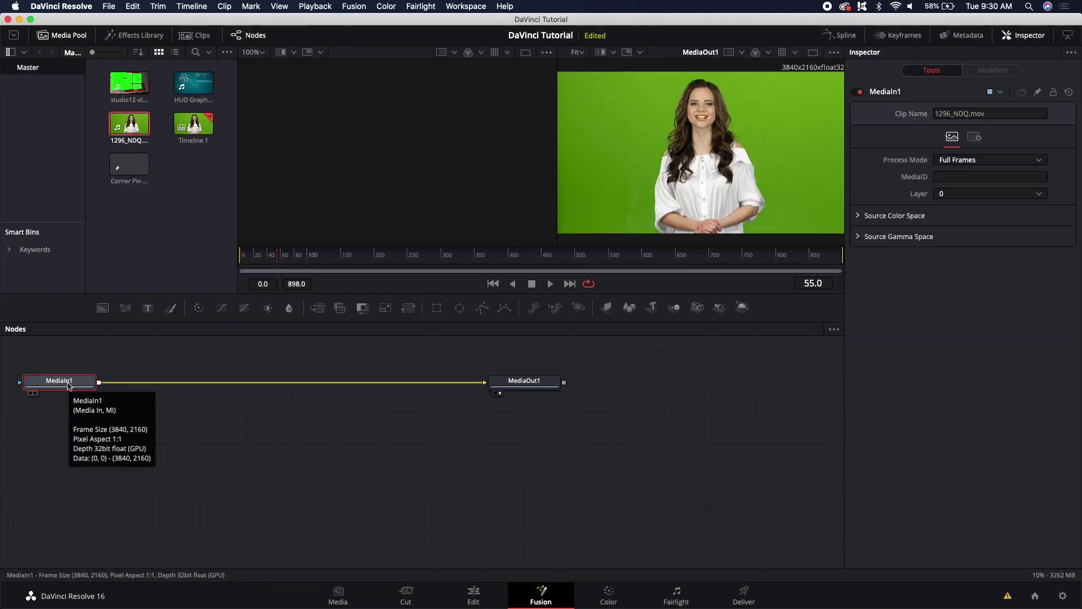
Add a Delta Keyer node to the presenter and sample the green backdrop as its key colour.
key(shift+space)
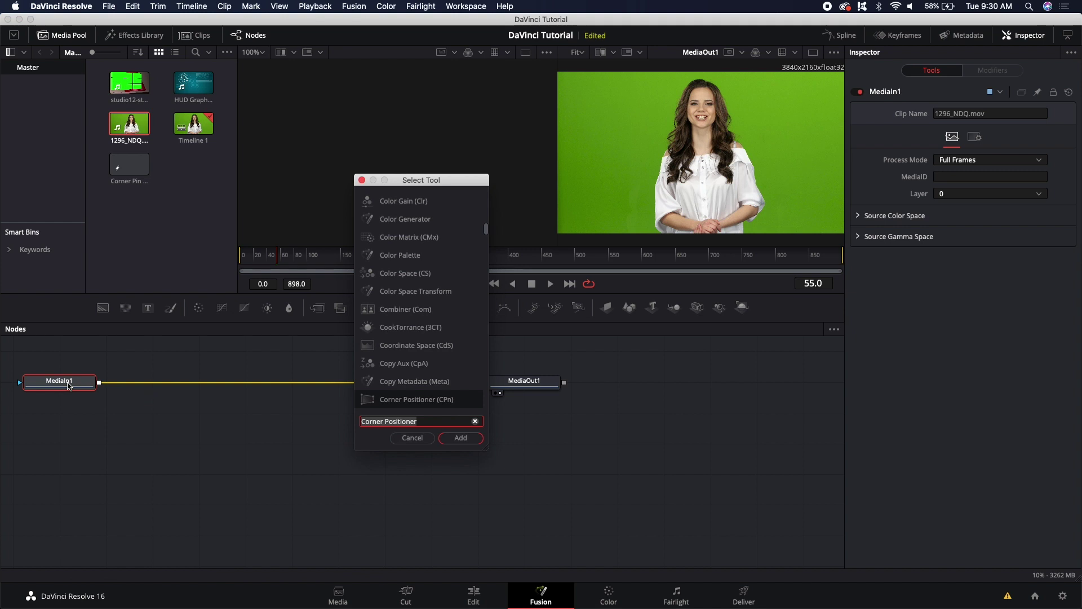
text(delta)
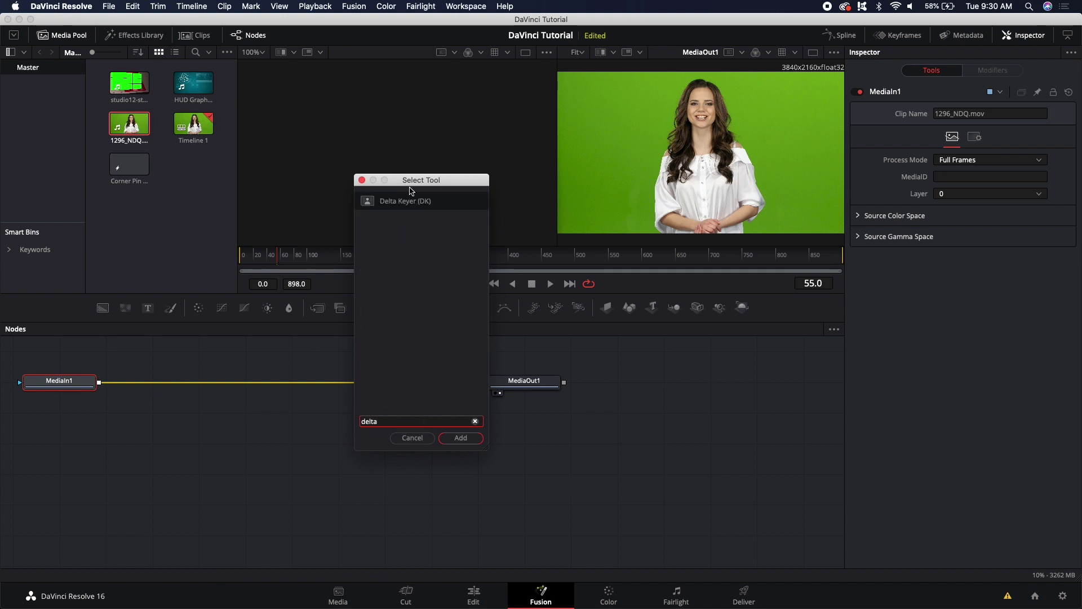
click(398, 201)
click(461, 439)
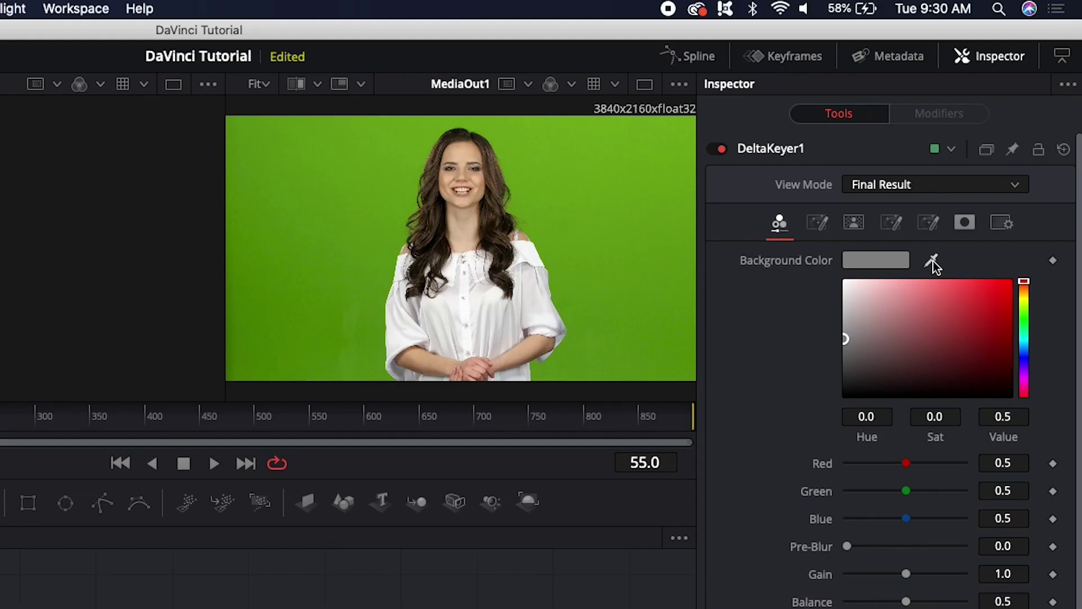
drag(989, 160, 743, 122)
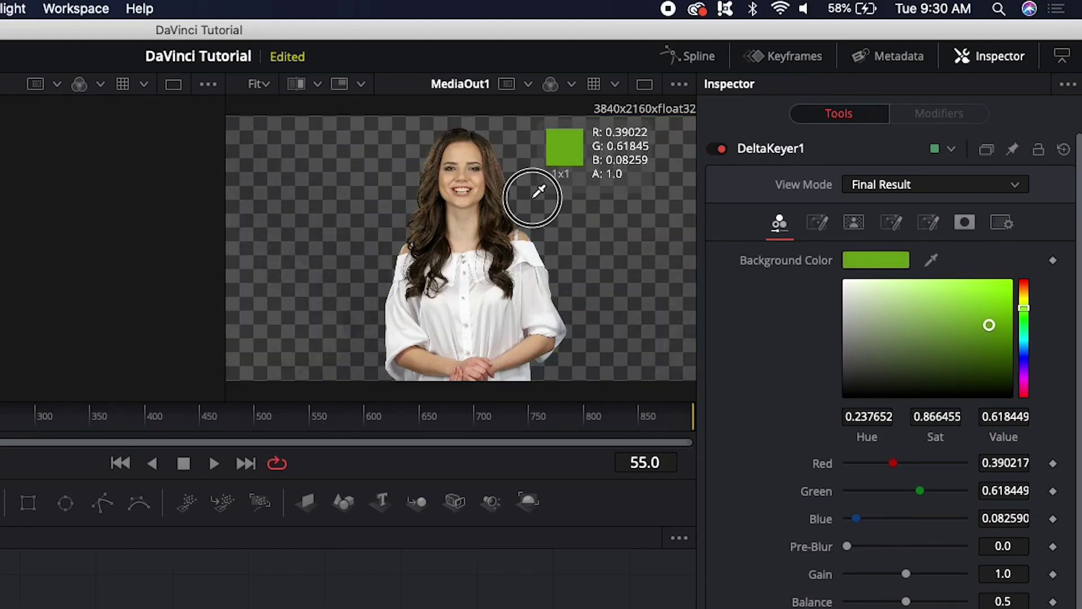
drag(532, 197, 526, 203)
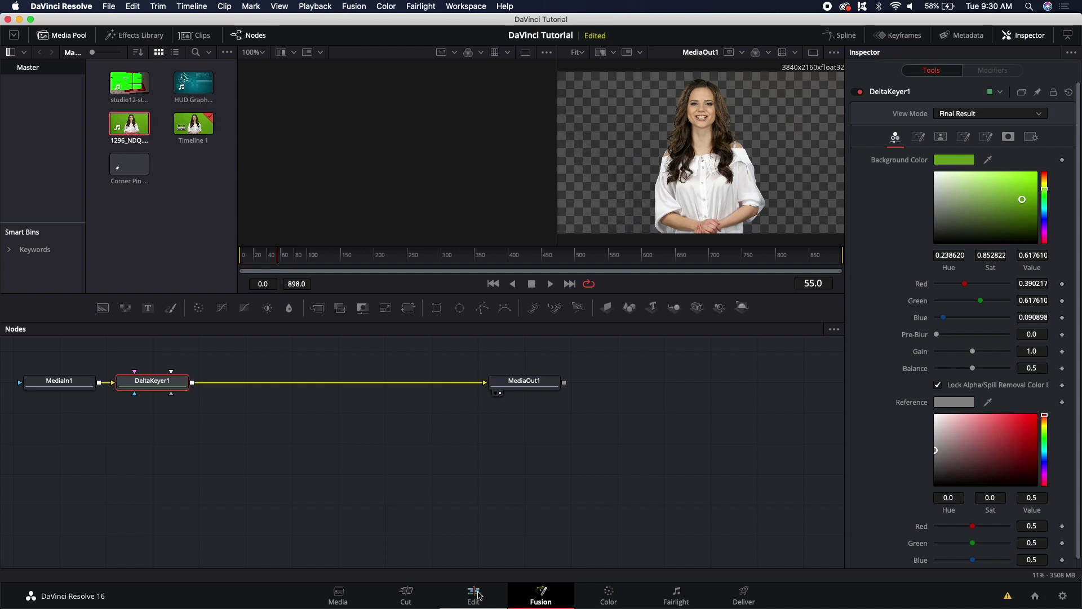
On the Edit page, set the presenter clip's Transform Position X to 481 in the Inspector.
click(477, 594)
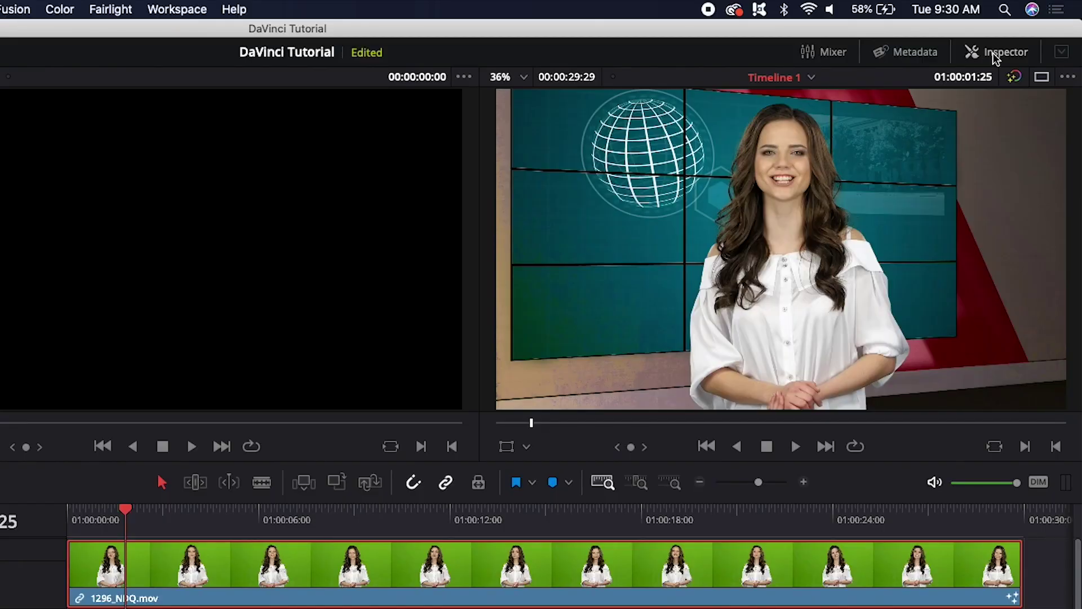
click(993, 55)
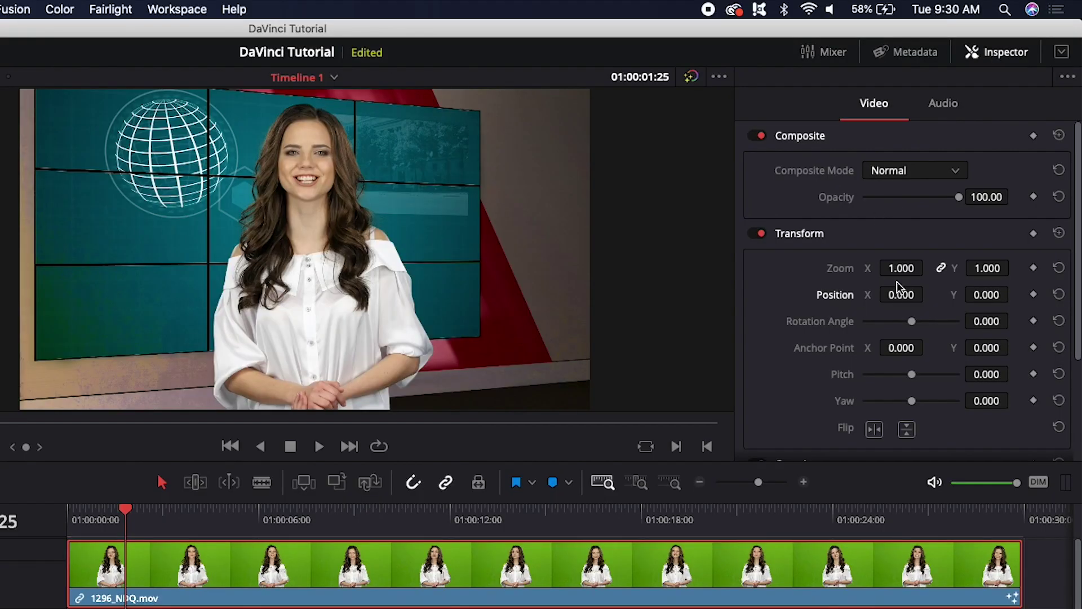
drag(886, 295, 1062, 295)
drag(286, 446, 497, 474)
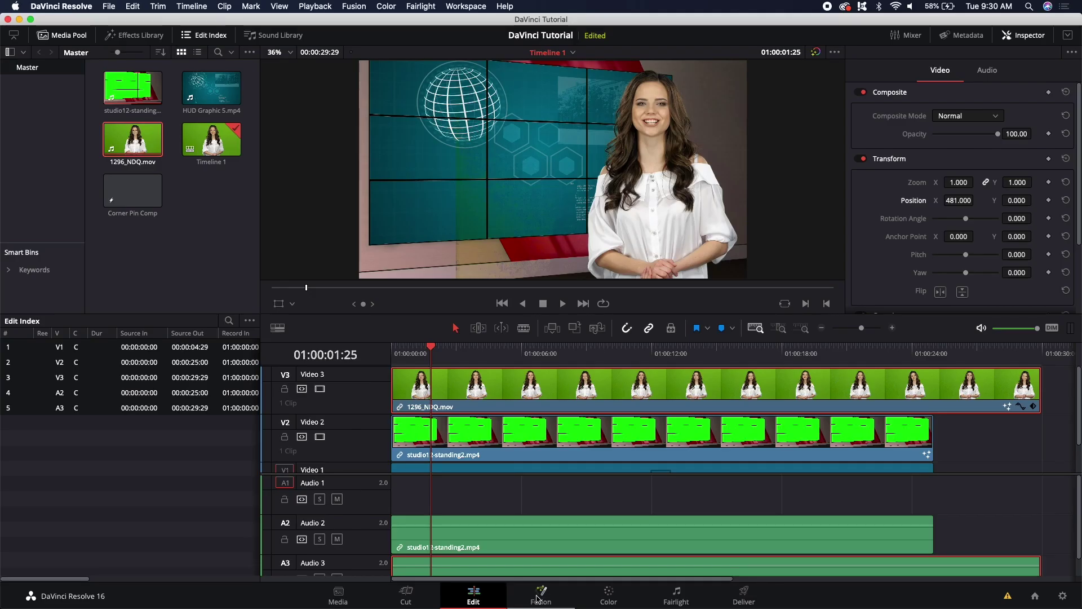
In Fusion, switch the viewer's View Mode to show the DeltaKeyer matte.
click(538, 598)
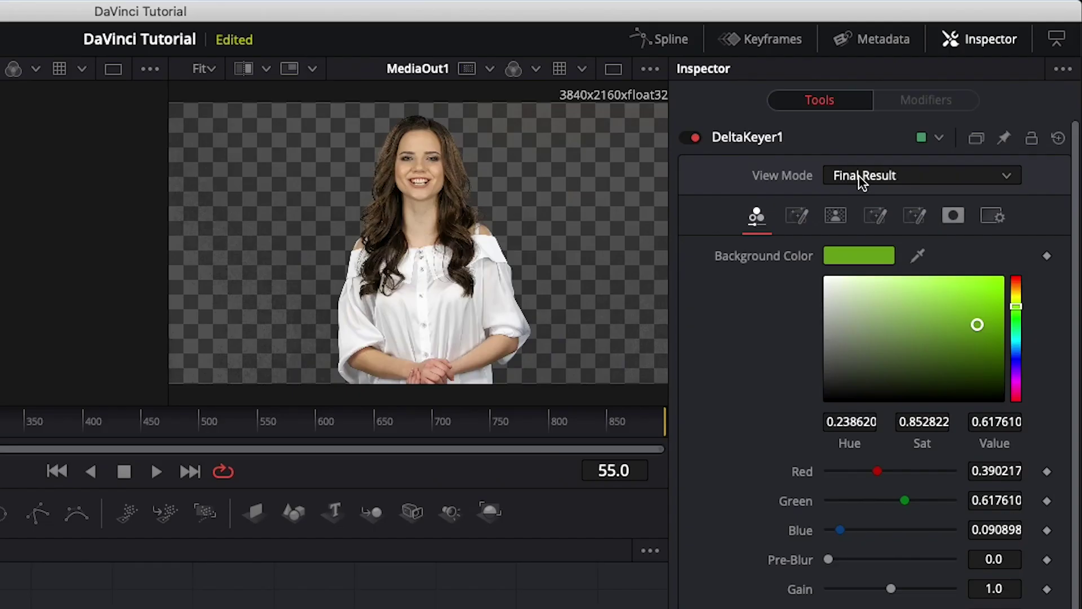
click(892, 176)
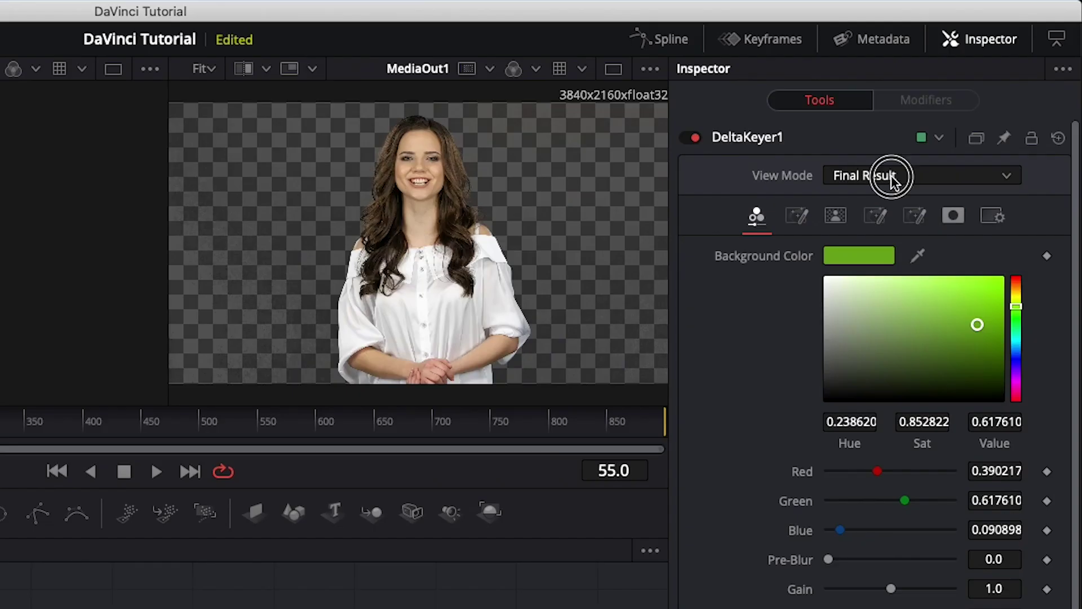
click(889, 223)
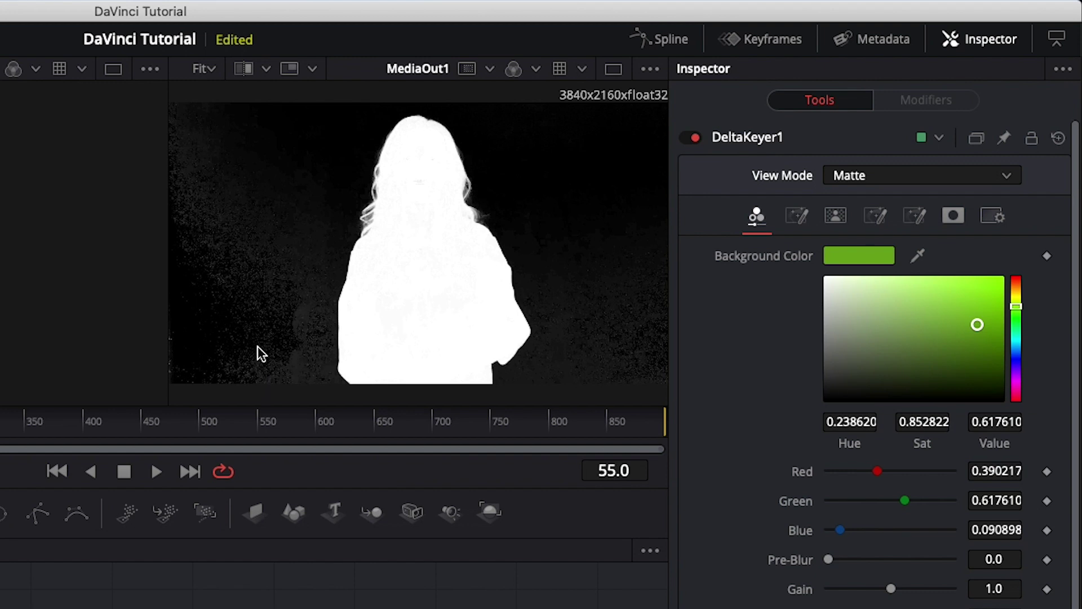
Set the Matte Threshold to 0.361 low and 0.906 high, then return to Final Result view.
click(837, 219)
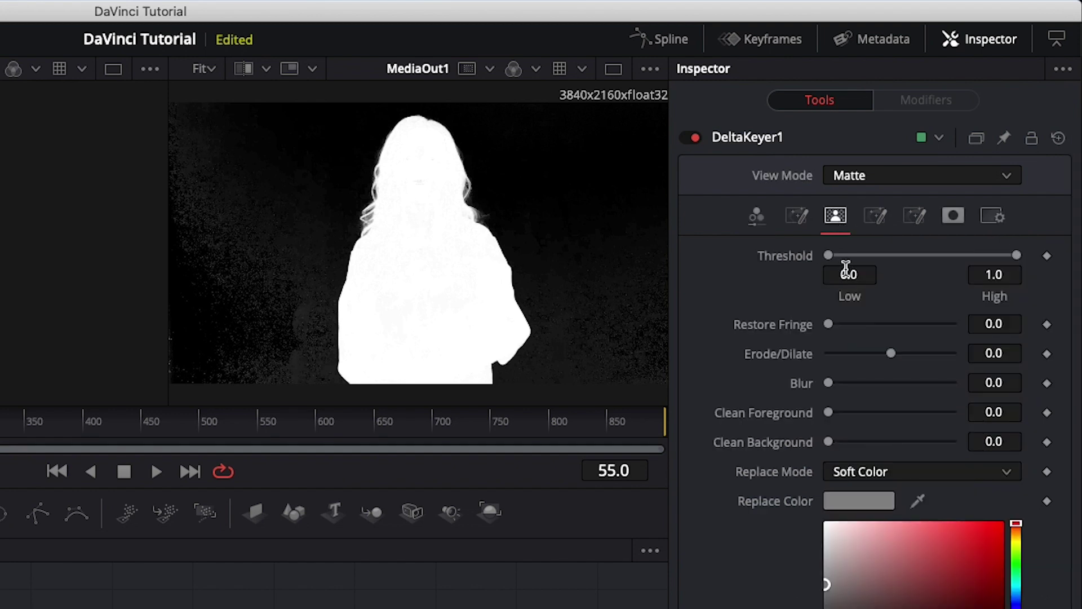
drag(830, 257, 888, 259)
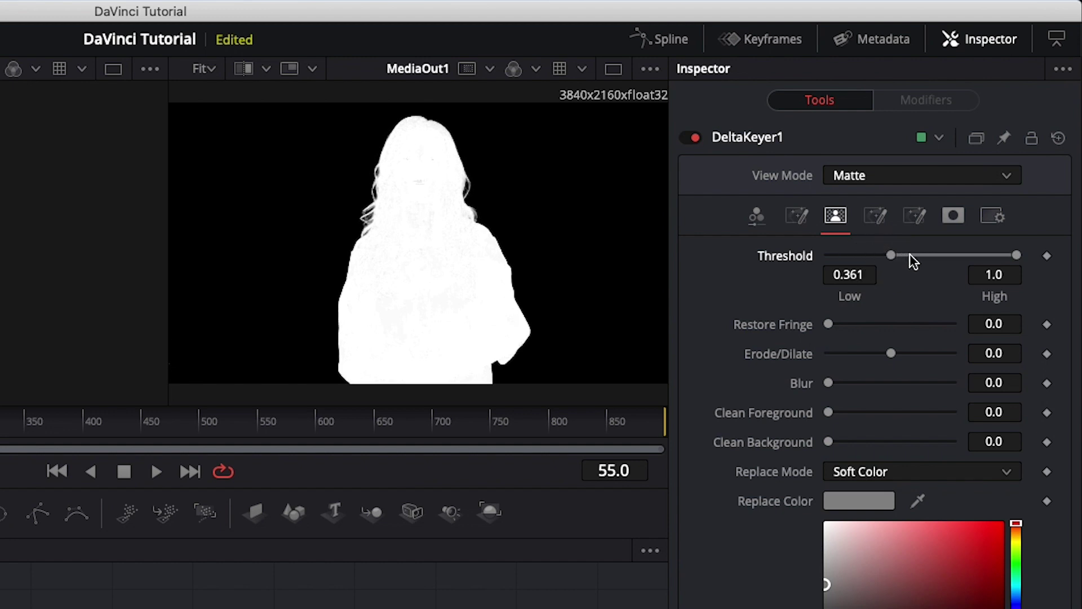
mouse_move(1018, 261)
mouse_down()
mouse_move(1006, 260)
mouse_move(1033, 259)
mouse_up()
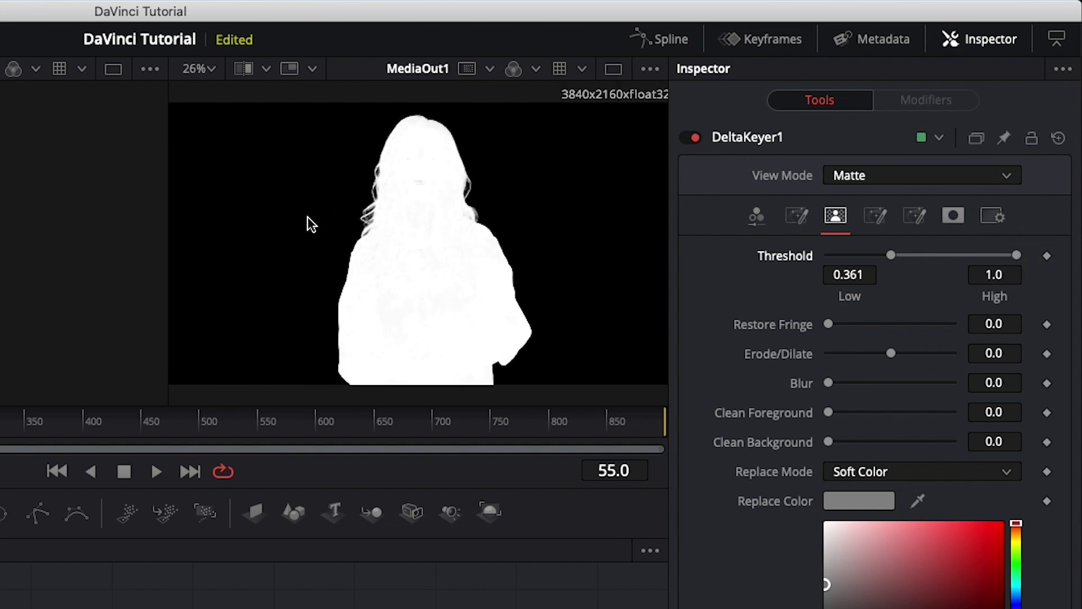
scroll(404, 221, up, 5)
scroll(405, 220, up, 2)
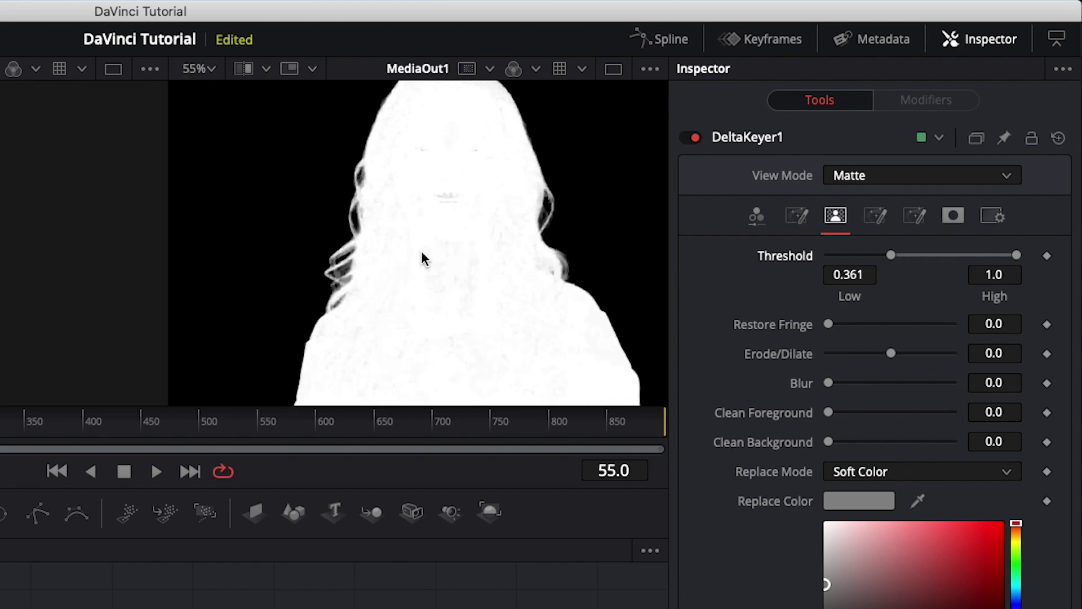
drag(1018, 261, 1000, 261)
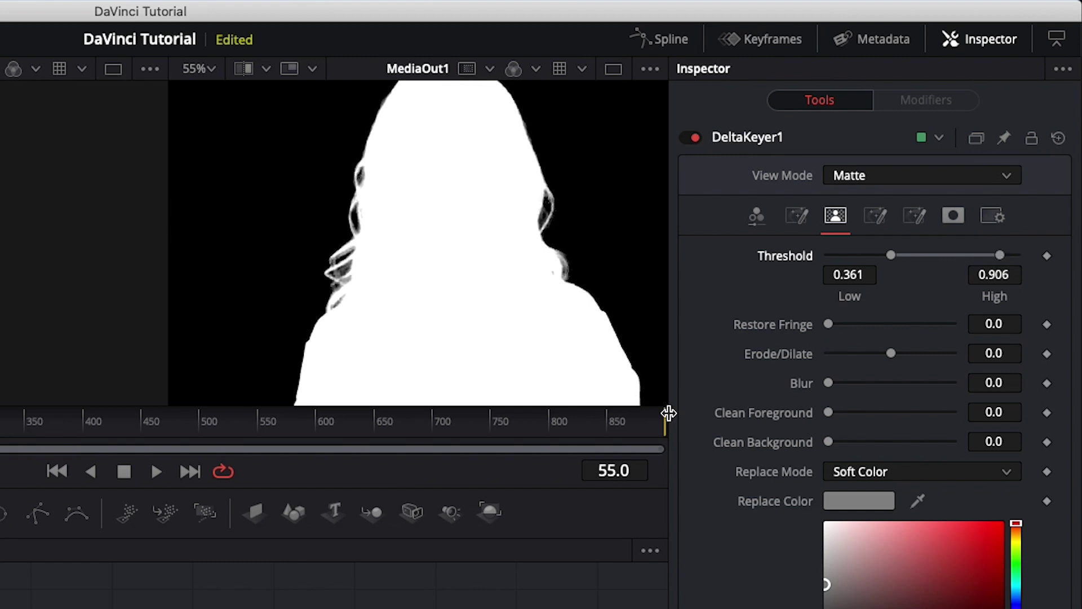
click(920, 175)
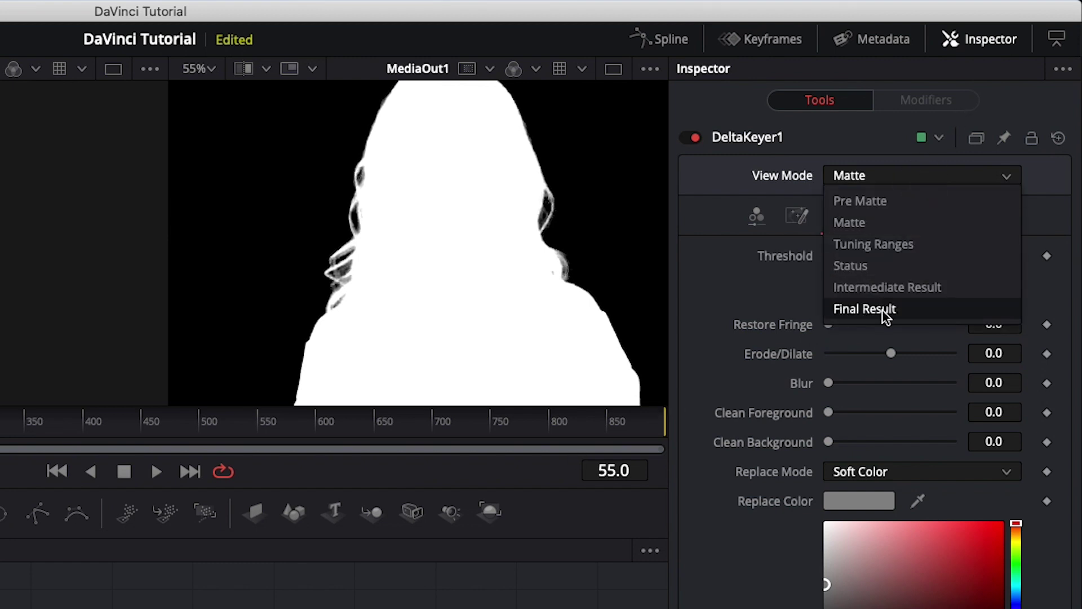
click(865, 309)
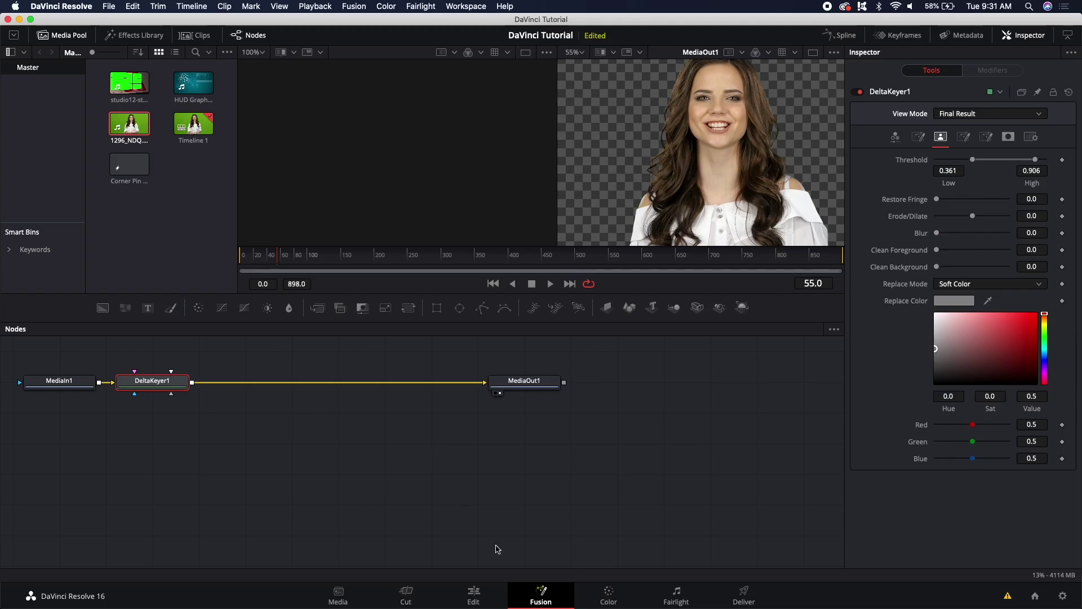
On the Edit page, shift the presenter to Position X 406 and play the composite briefly.
click(475, 597)
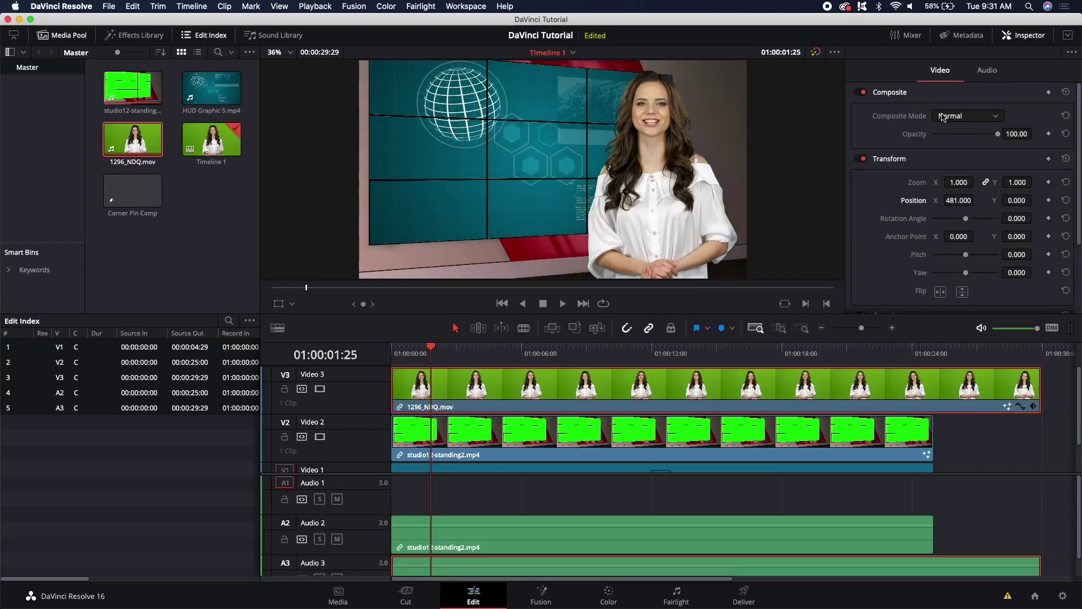
drag(955, 201, 918, 200)
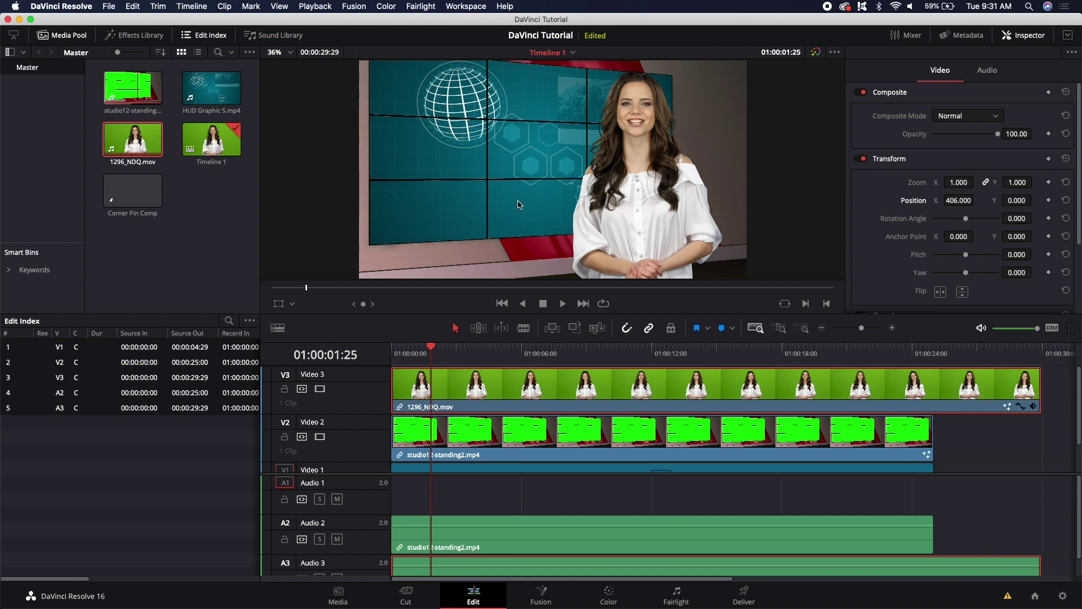
key(space)
key(space)
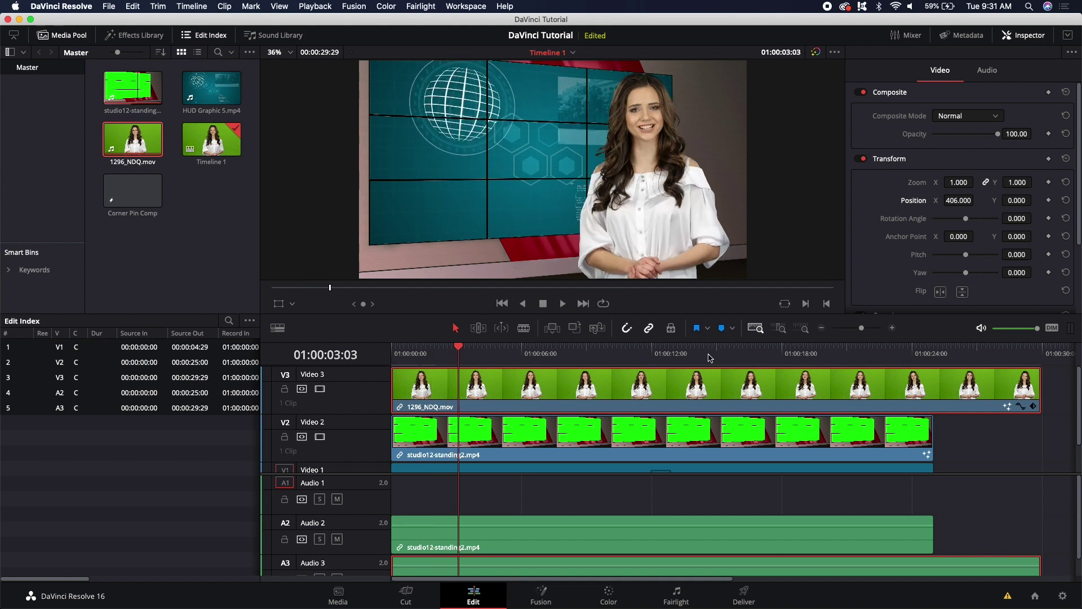
Select the V2 studio background clip and place the playhead at its end, 01:00:25:00.
scroll(703, 404, right, 1)
scroll(702, 405, right, 1)
scroll(703, 405, down, 2)
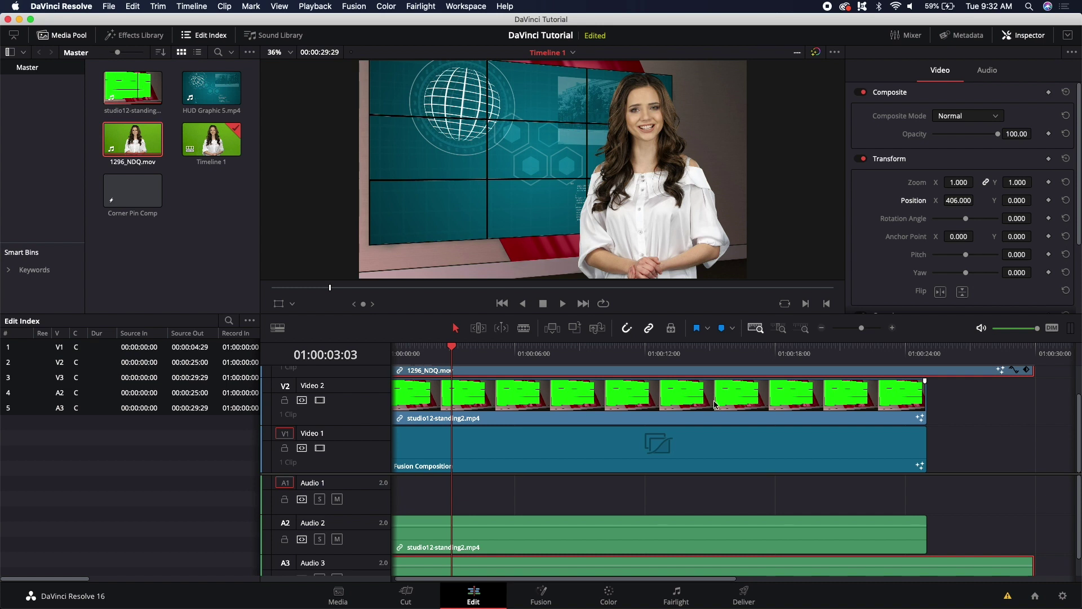
scroll(714, 405, right, 1)
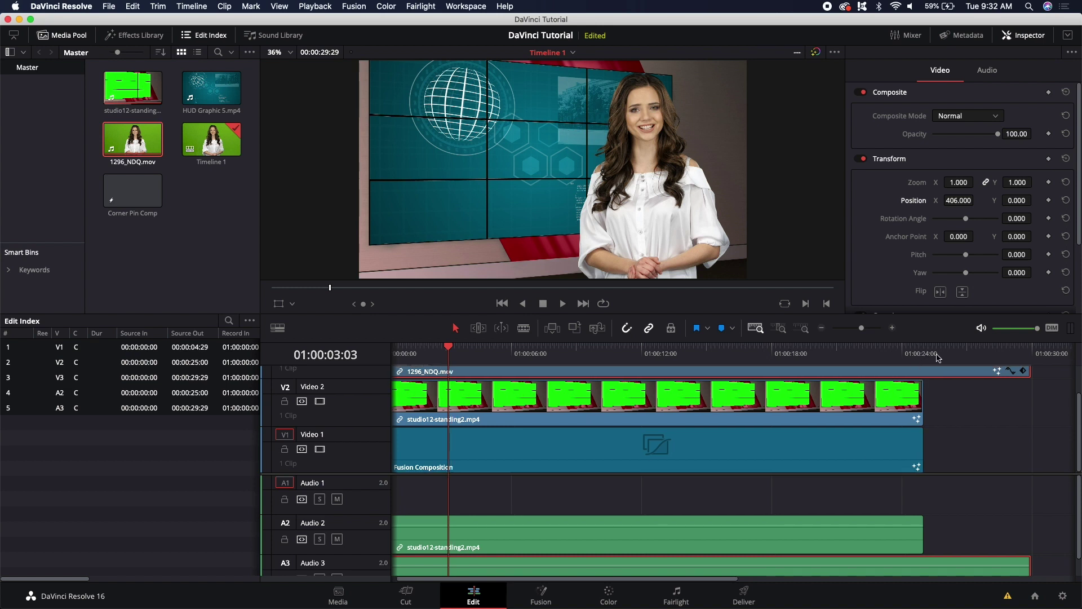
scroll(904, 405, up, 2)
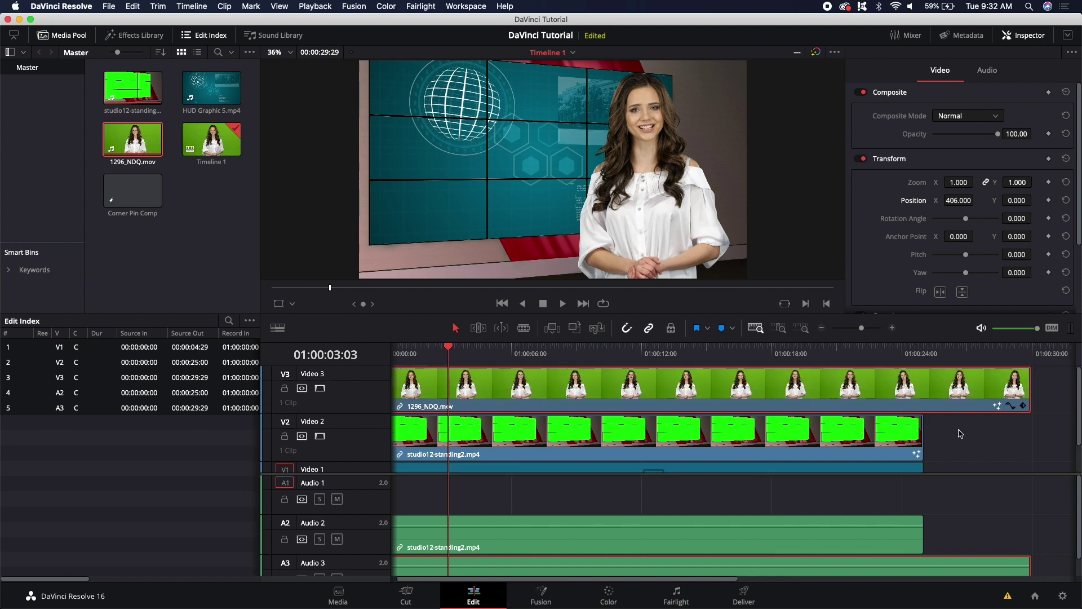
scroll(961, 434, down, 2)
click(698, 396)
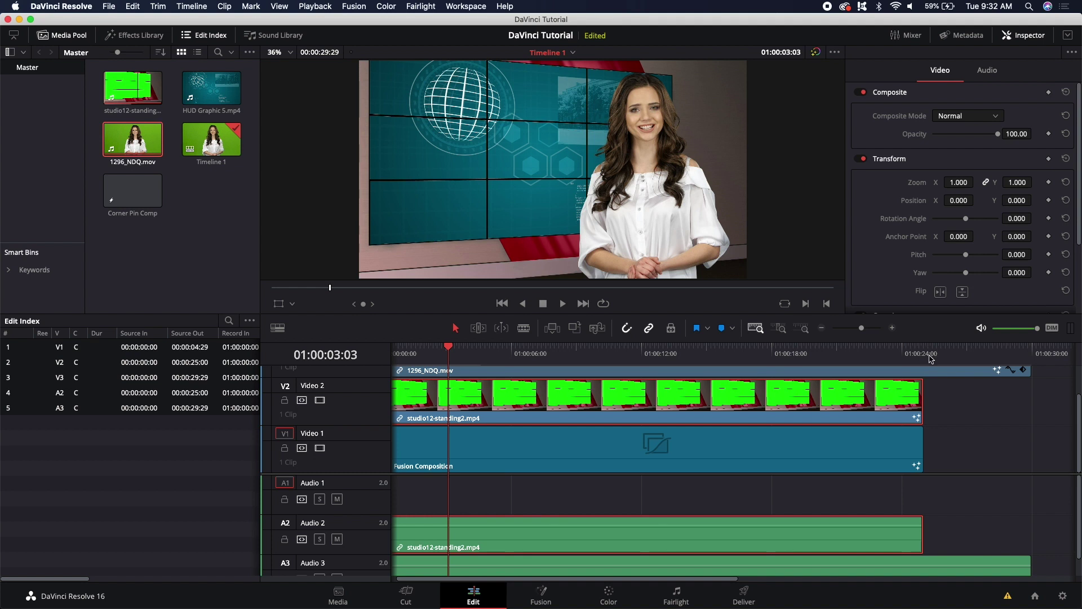
click(924, 355)
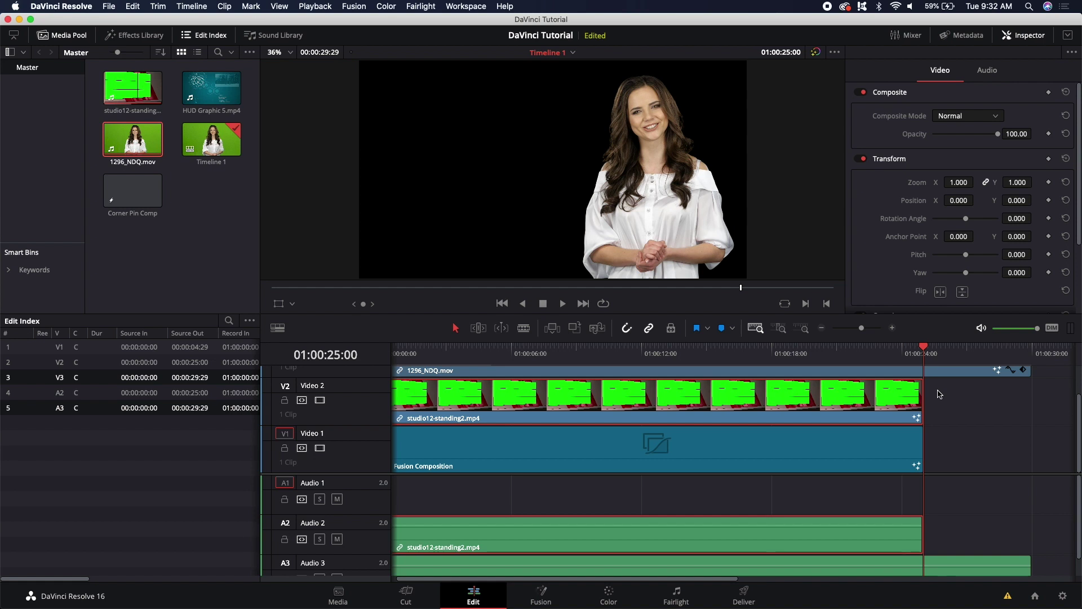
Paste copies of the studio clip and V1 Fusion Composition after the originals, extending to 01:00:50:00, and review.
key(super+v)
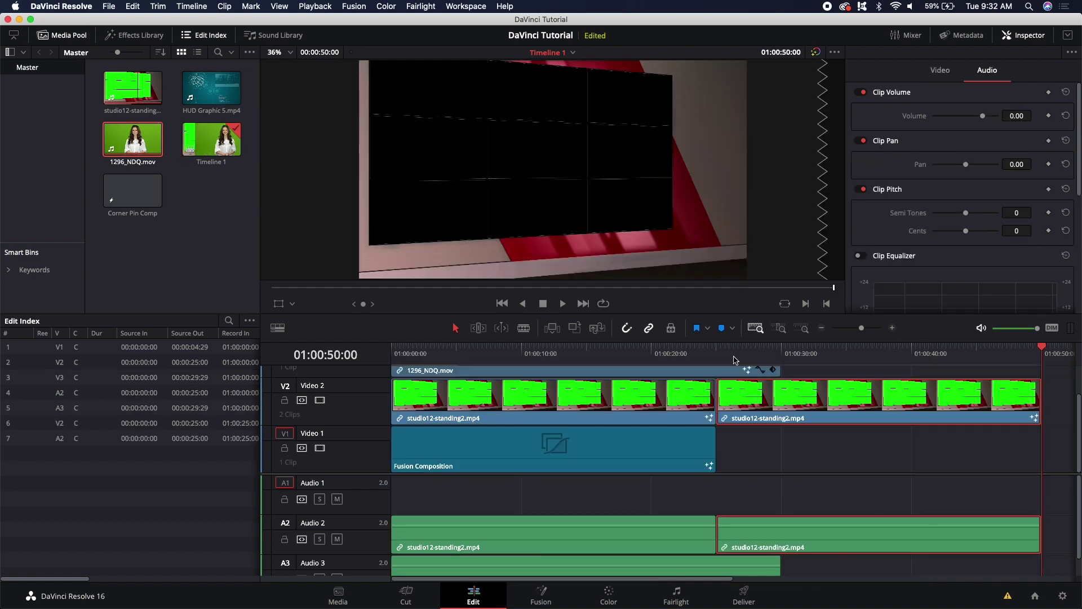
click(675, 445)
drag(677, 352, 706, 358)
key(super+v)
key(space)
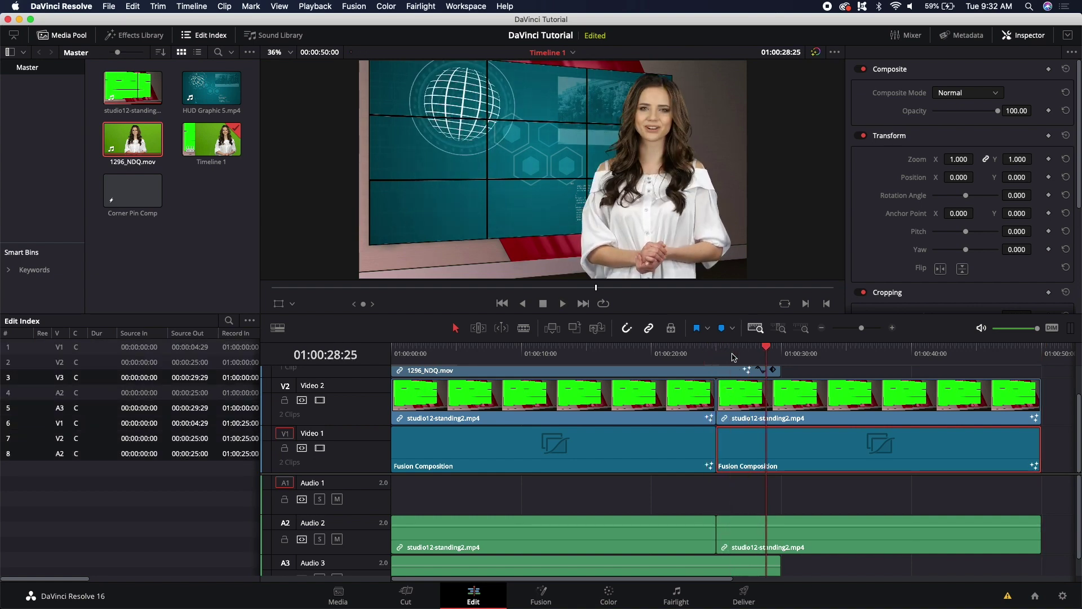
drag(706, 353, 599, 354)
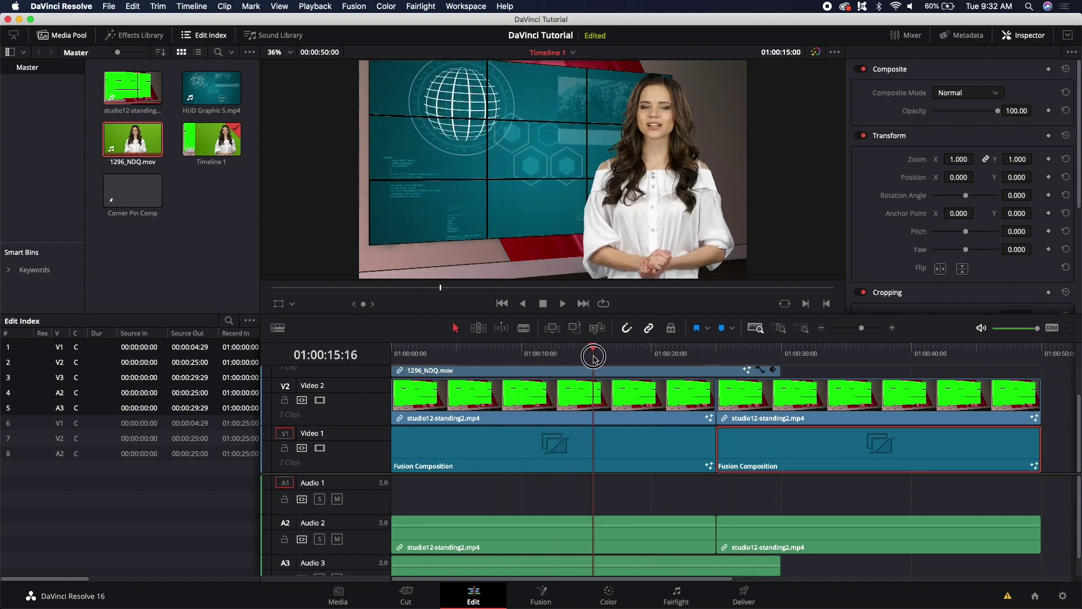